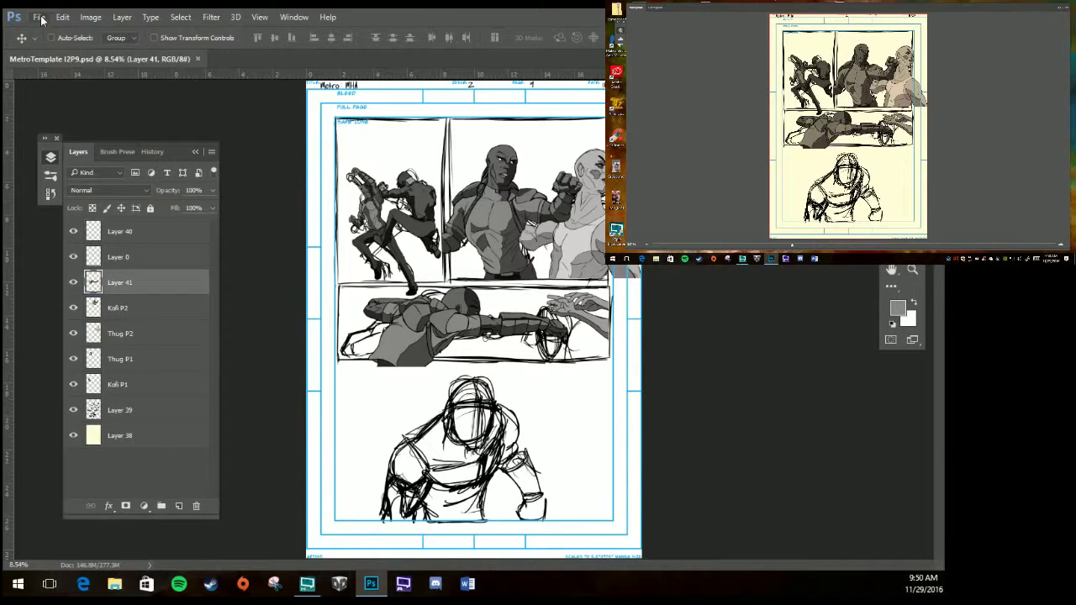
Open the reference image kofi p4pg9.jpg, unlock its Background layer and enlarge the image size.
left_click(40, 17)
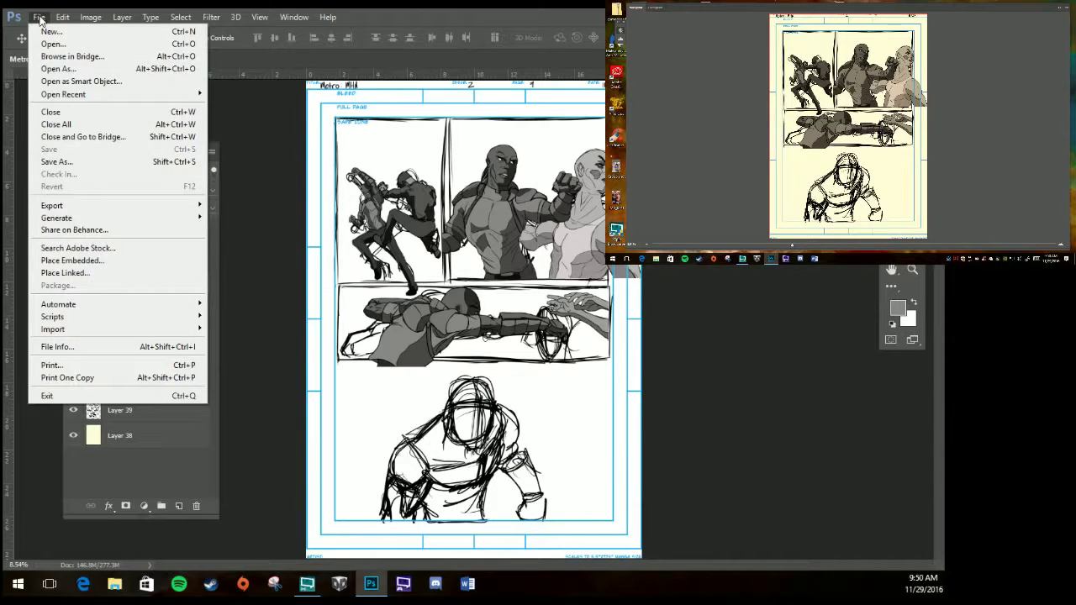
left_click(48, 40)
double_click(290, 113)
left_click(195, 228)
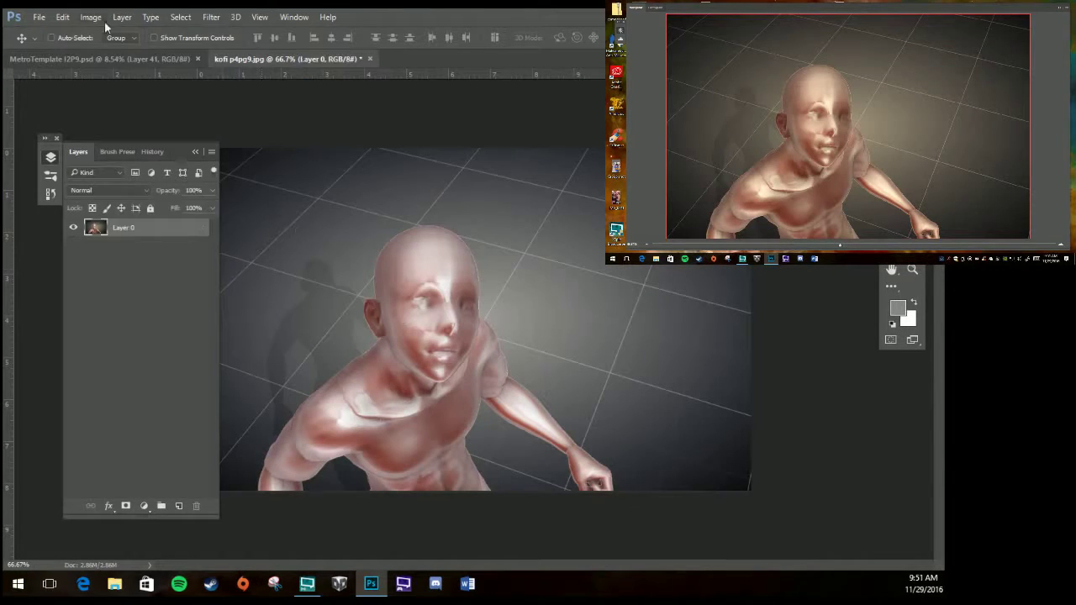
left_click(90, 17)
left_click(92, 112)
left_click(520, 308)
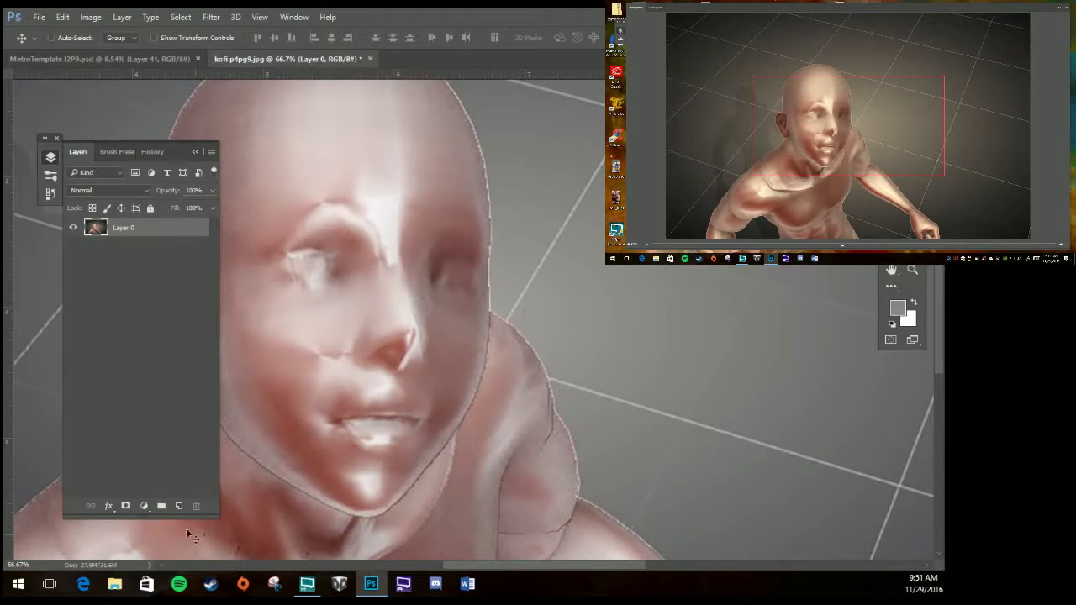
Add a new layer below the figure and fill it with cream.
left_click(178, 505, "ctrl")
key("x")
key("g")
left_click(294, 252)
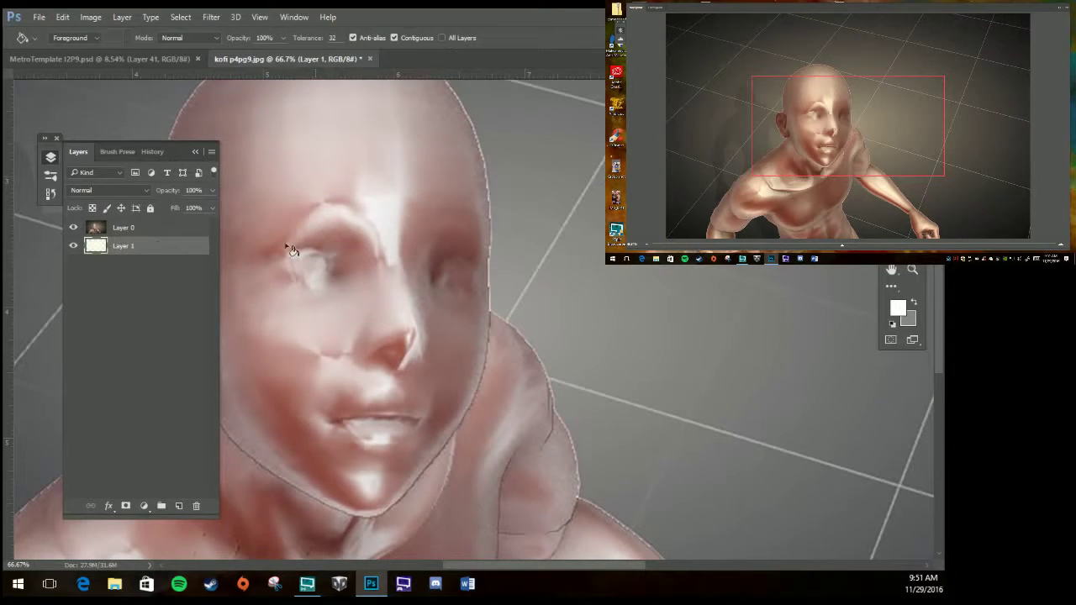
Add an empty top Layer 2, make it active with the Brush tool, and fit the figure on screen.
left_click(155, 228)
key("ctrl+shift+alt+n")
left_click(168, 245)
key("alt+bracketright")
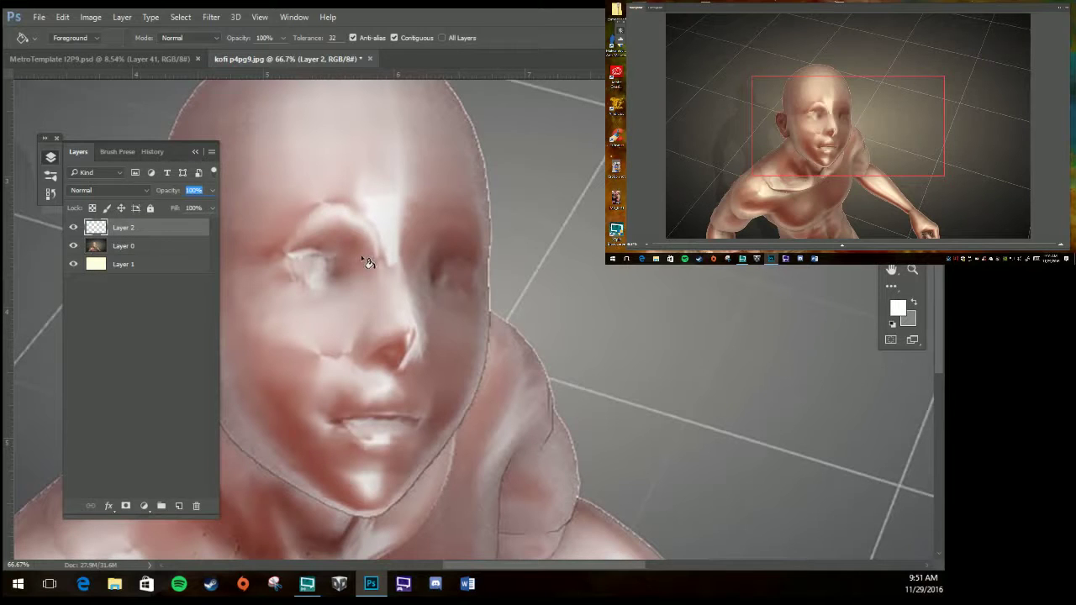
key("b")
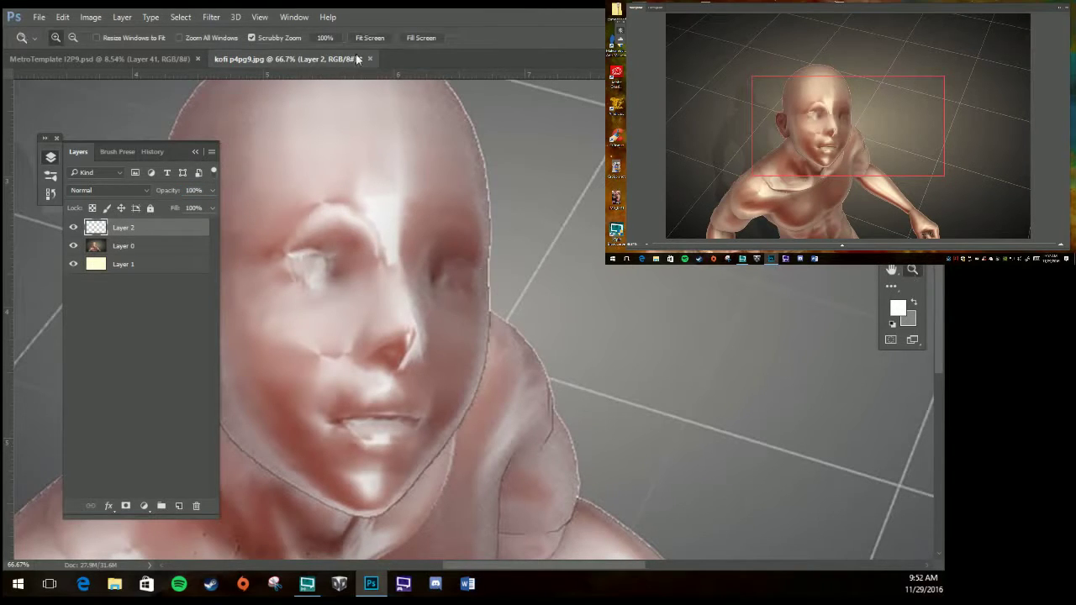
key("ctrl+0")
left_click(117, 151)
Select a flat 25 px black brush and ink an eye outline on the face.
left_click(134, 351)
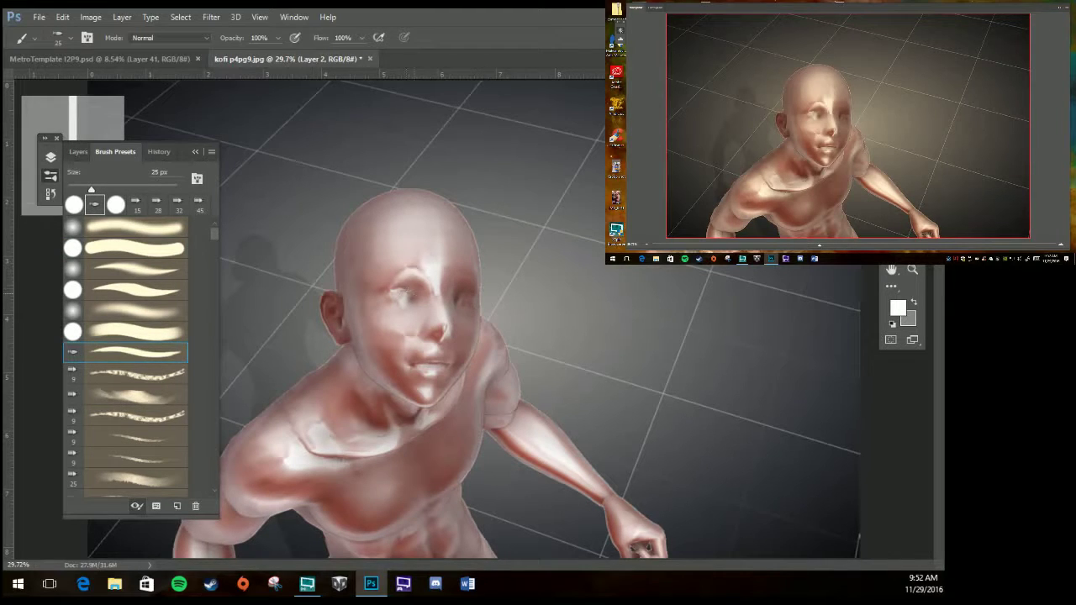
key("d")
mouse_move(389, 291)
left_mouse_down()
mouse_move(455, 301)
mouse_move(450, 289)
mouse_move(445, 331)
mouse_move(431, 341)
left_mouse_up()
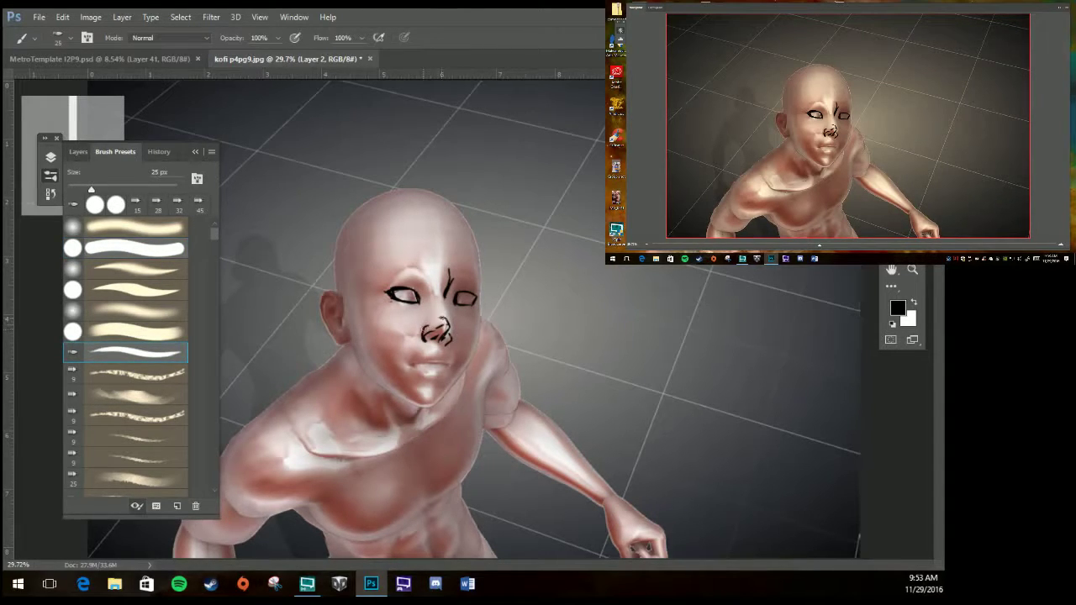
key("e")
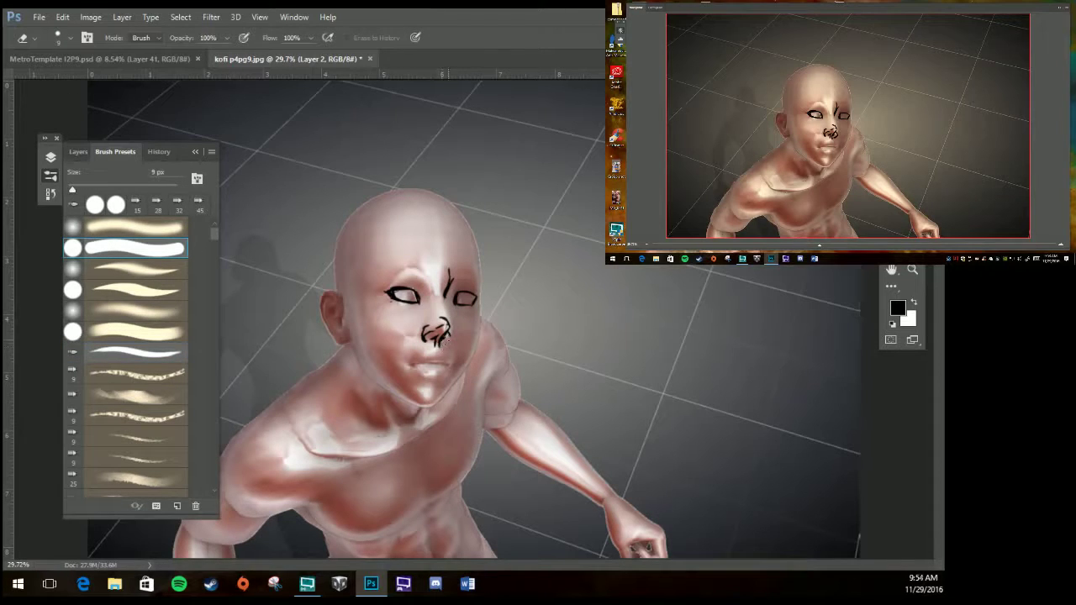
key("b")
key("e")
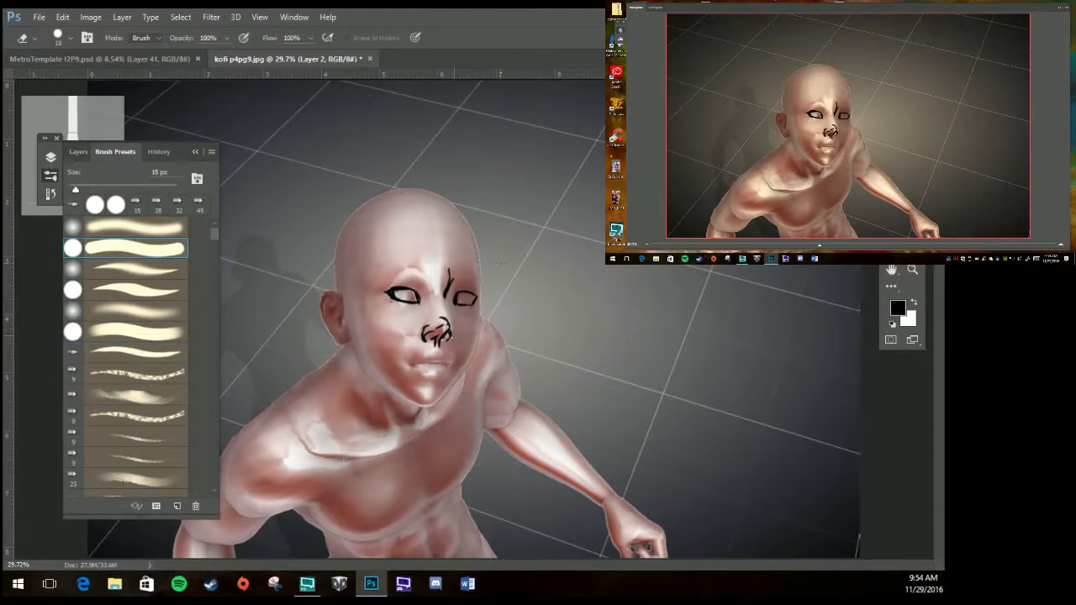
Erase the rough nose lines and re-ink both sides of the nose bridge.
scroll(451, 369, "up", 3)
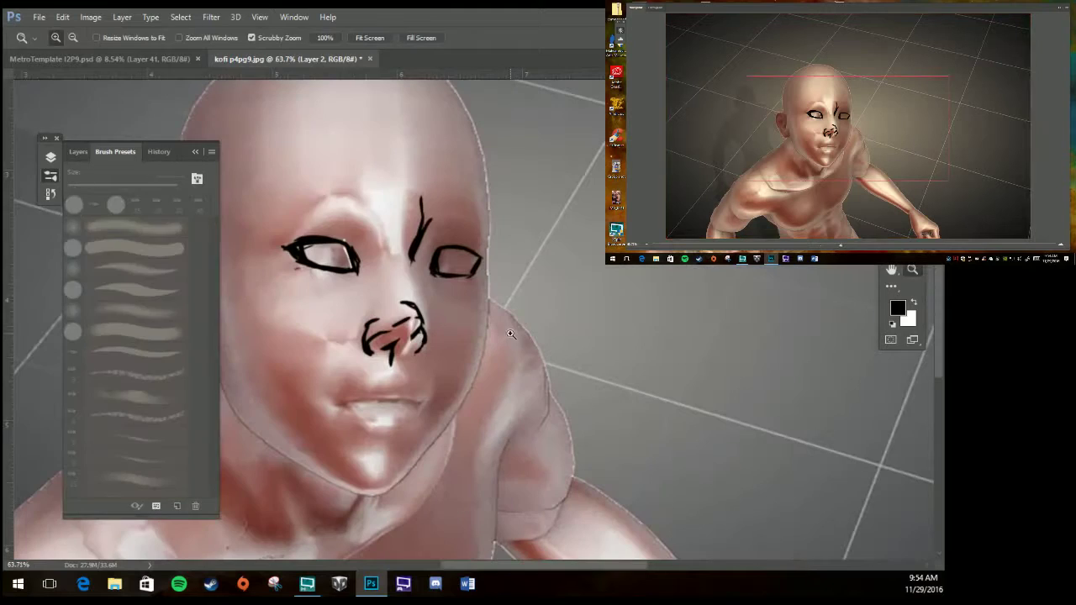
mouse_move(423, 334)
left_mouse_down()
mouse_move(370, 351)
mouse_move(427, 348)
mouse_move(402, 361)
mouse_move(384, 345)
mouse_move(422, 349)
left_mouse_up()
key("b")
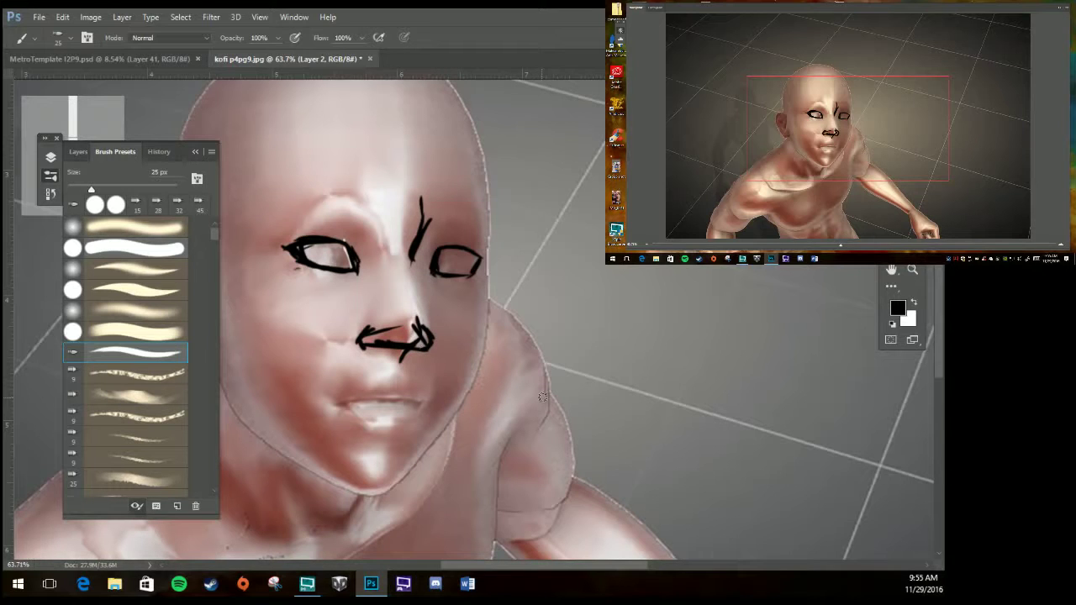
left_click_drag(407, 293, 418, 328)
left_click_drag(386, 283, 407, 296)
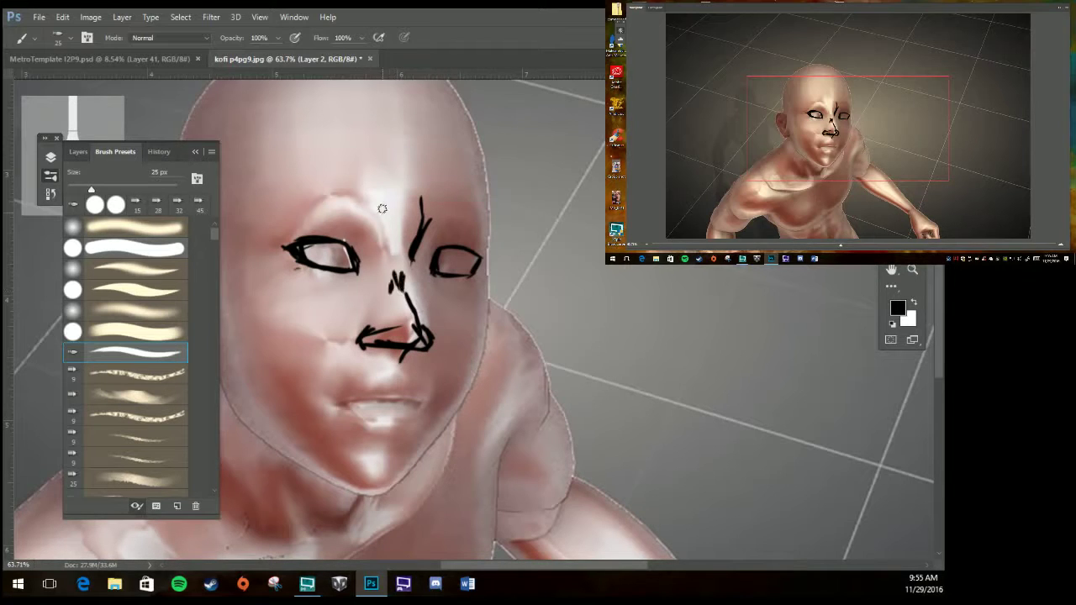
Ink heavy eyebrows with hatching and a crease between them, plus a diagonal forehead line.
left_click_drag(383, 199, 388, 222)
mouse_move(407, 187)
left_mouse_down()
mouse_move(410, 218)
mouse_move(304, 205)
mouse_move(356, 237)
left_mouse_up()
left_click_drag(432, 237, 487, 232)
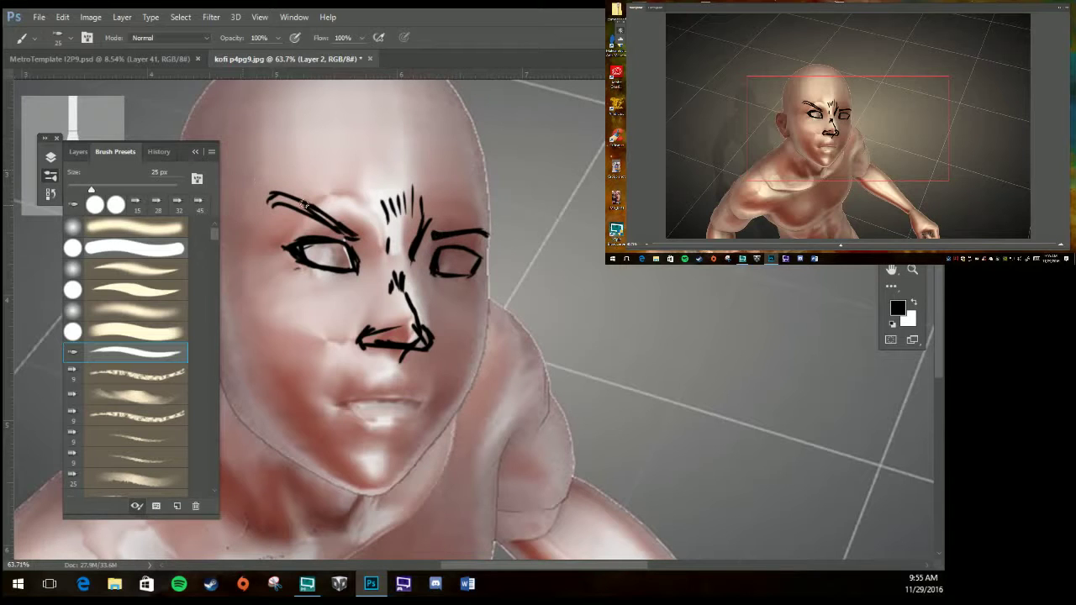
left_click_drag(359, 235, 321, 217)
left_click_drag(268, 191, 363, 233)
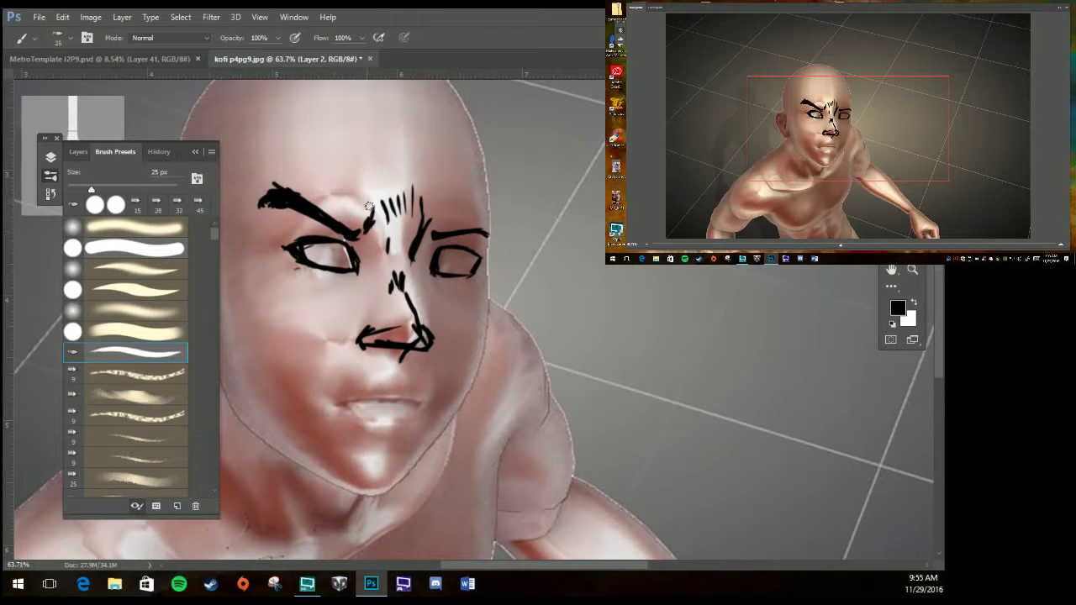
left_click_drag(335, 150, 355, 176)
left_click_drag(289, 136, 314, 135)
Give the right eye heavier lids, add forehead creases, and erase part of the left-eye line.
mouse_move(438, 257)
left_mouse_down()
mouse_move(472, 268)
mouse_move(431, 271)
mouse_move(494, 238)
left_mouse_up()
left_click_drag(484, 200, 495, 250)
left_click_drag(271, 146, 266, 172)
left_click_drag(318, 177, 360, 207)
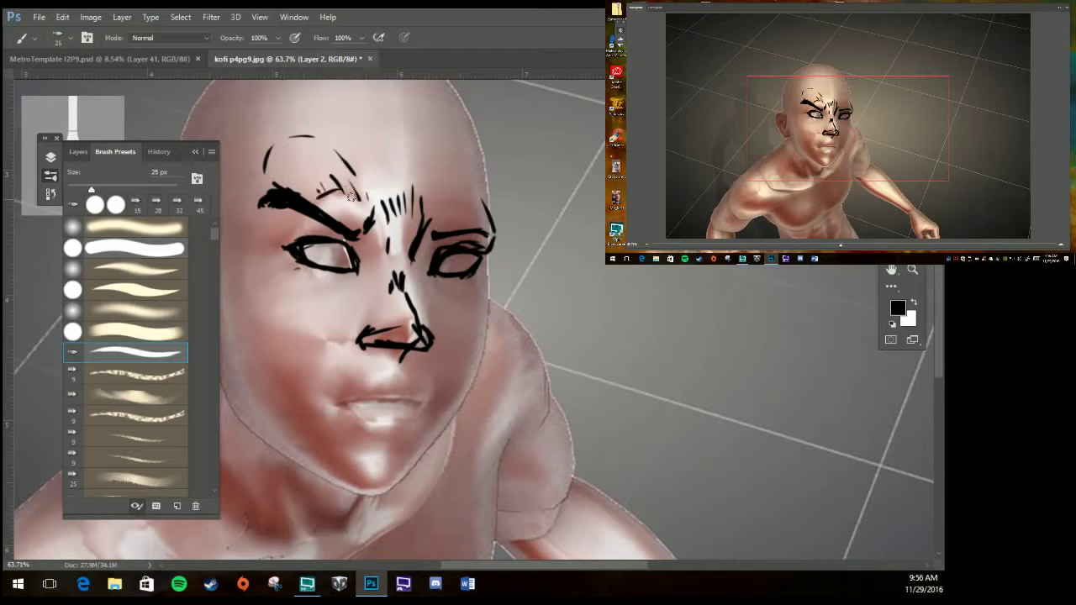
left_click_drag(437, 211, 459, 195)
key("e")
left_click_drag(300, 244, 356, 257)
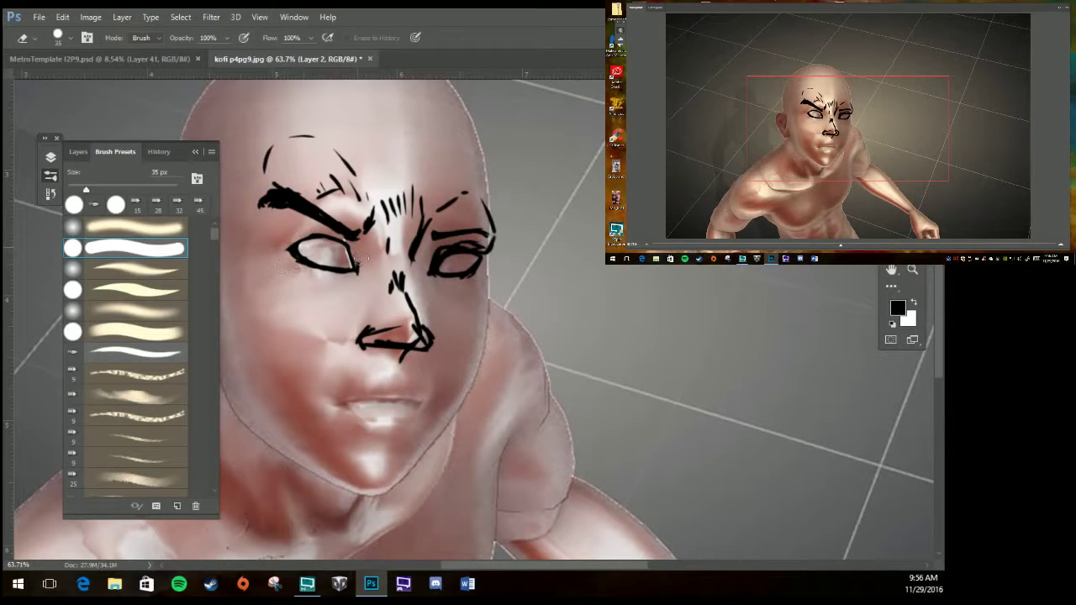
With a 15 px eraser, clean the left eye corner, right eye's lower line and nose bottom.
key("bracketleft")
key("bracketleft")
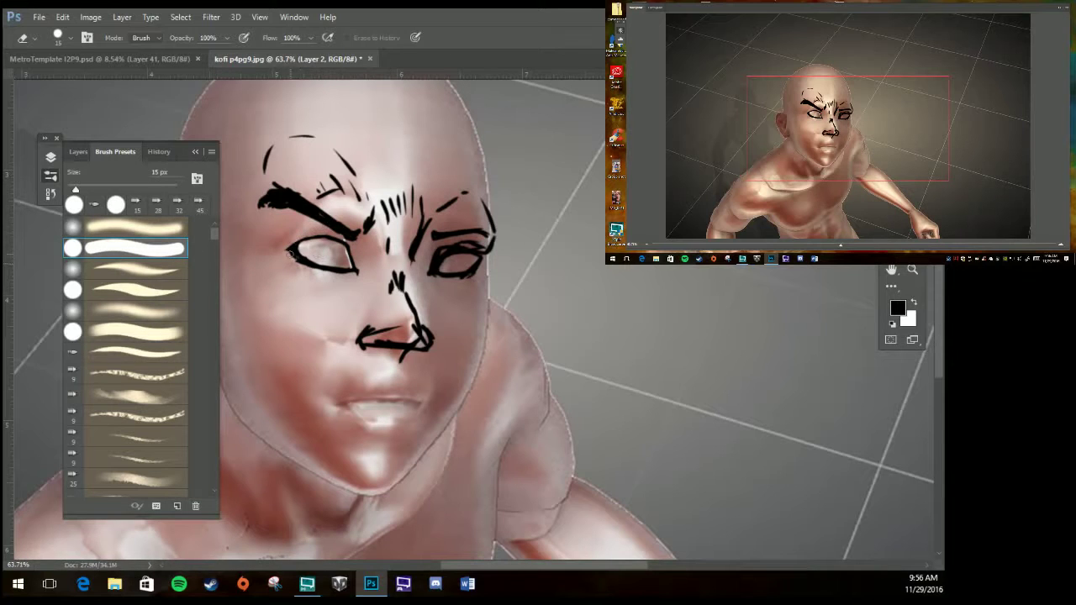
left_click_drag(288, 252, 313, 266)
left_click_drag(436, 276, 476, 279)
left_click_drag(405, 342, 368, 335)
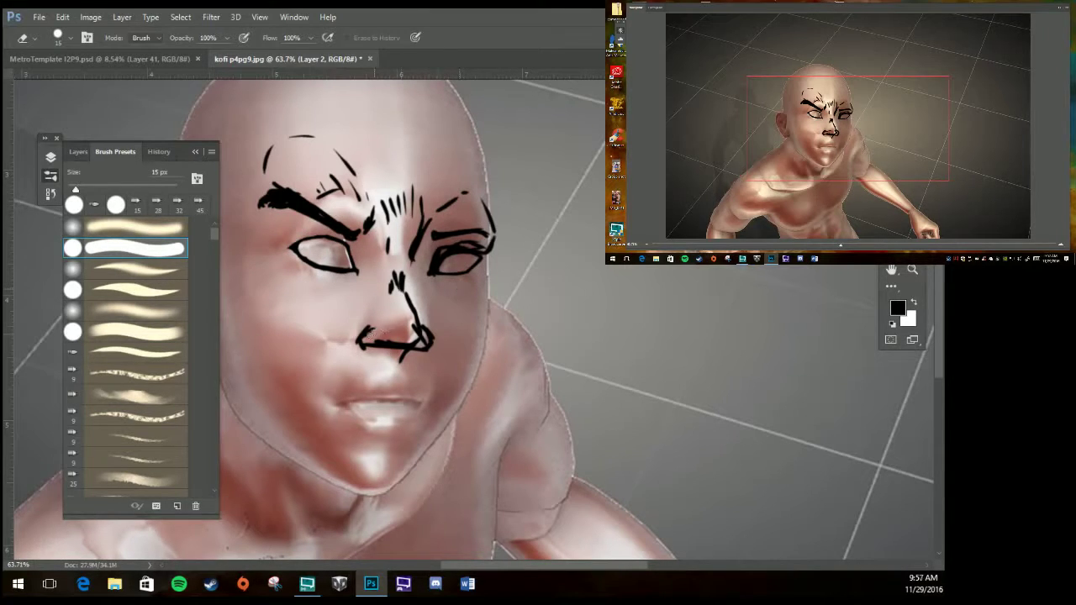
Reselect the inking brush and redraw the nose's bottom lines.
left_click(126, 352)
key("b")
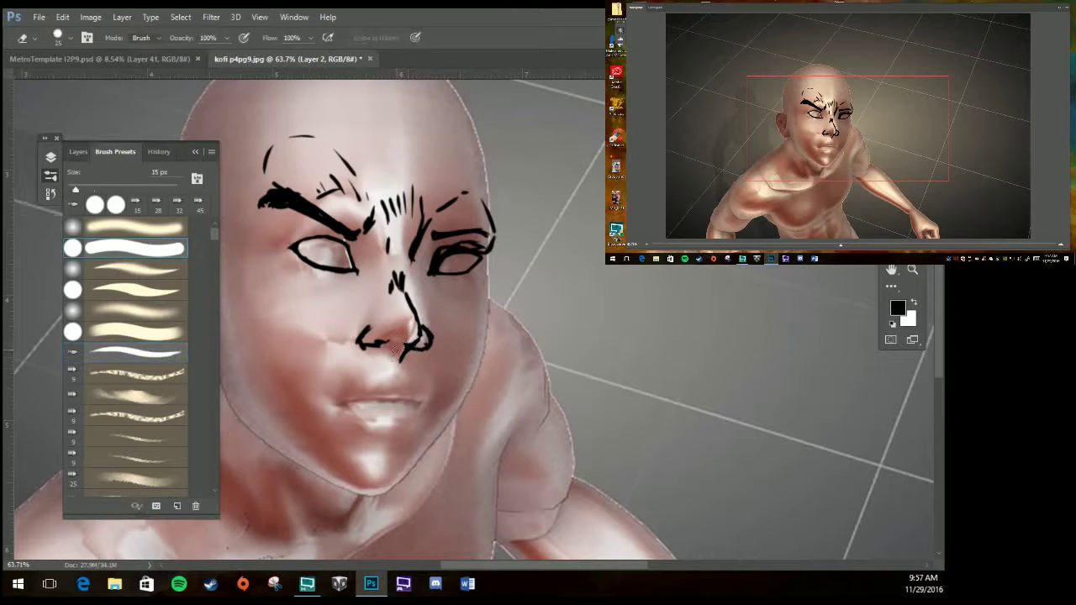
left_click(126, 352)
mouse_move(408, 340)
left_mouse_down()
mouse_move(382, 351)
mouse_move(431, 342)
left_mouse_up()
key("e")
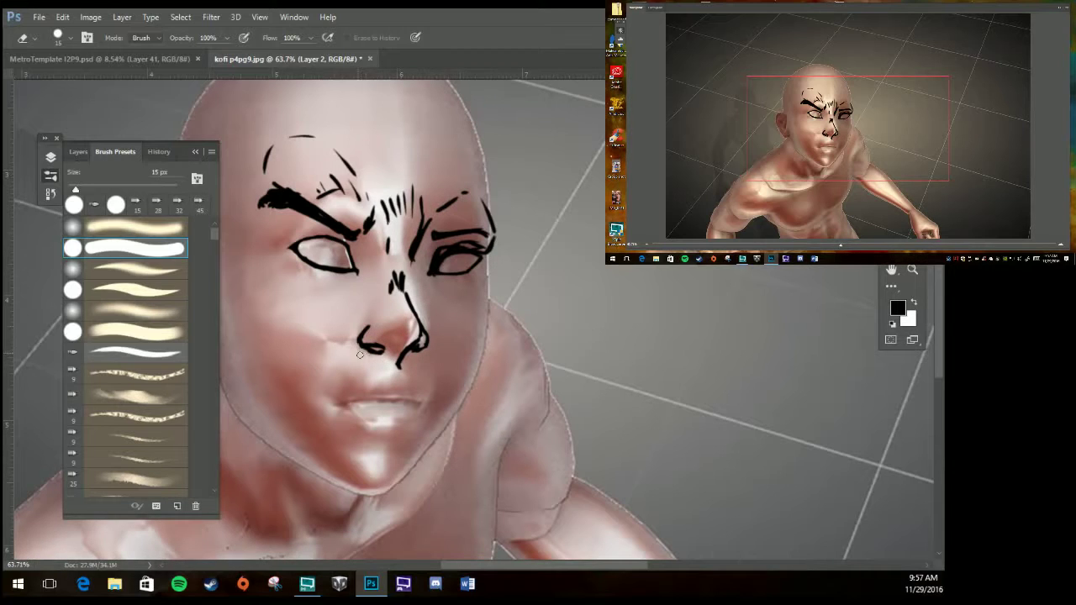
key("b")
key("e")
key("b")
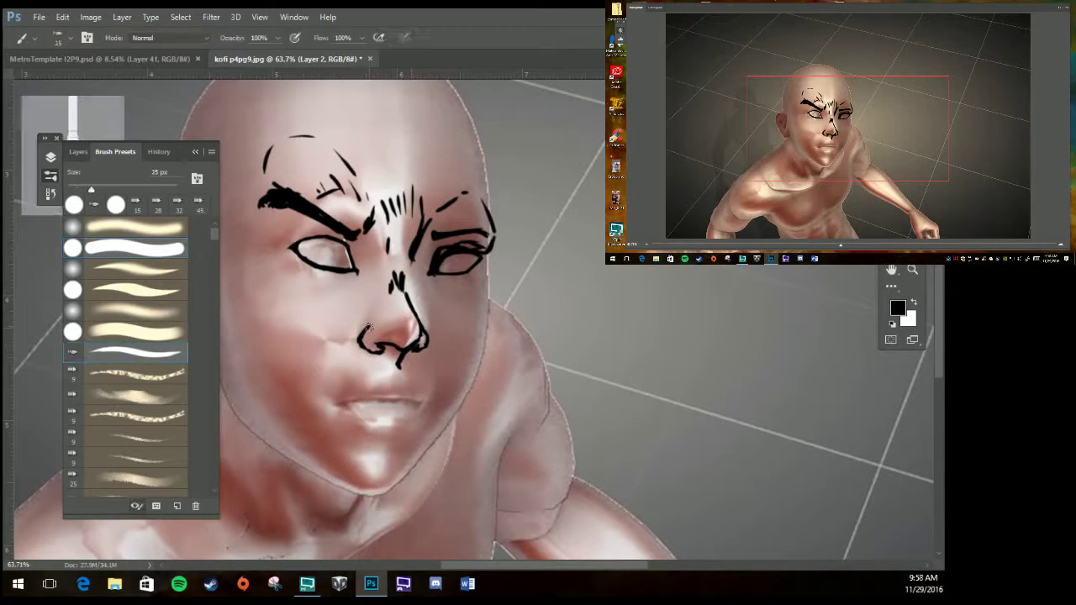
mouse_move(371, 343)
left_mouse_down()
mouse_move(410, 348)
mouse_move(399, 374)
left_mouse_up()
key("e")
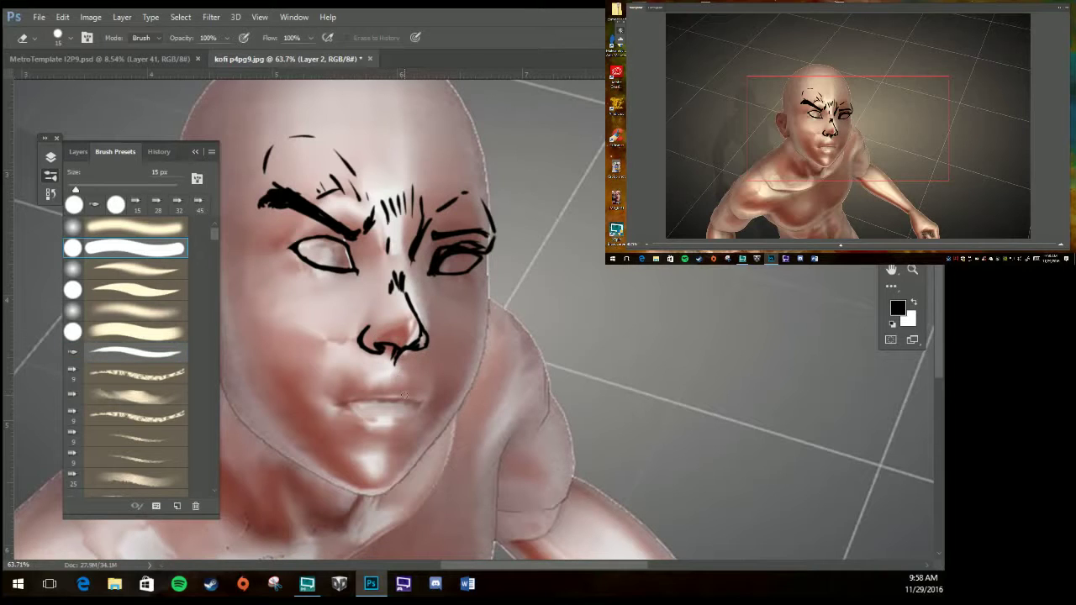
key("b")
Ink the grimacing mouth with upper and lower lips and the right jawline to the chin.
left_click_drag(339, 417, 417, 403)
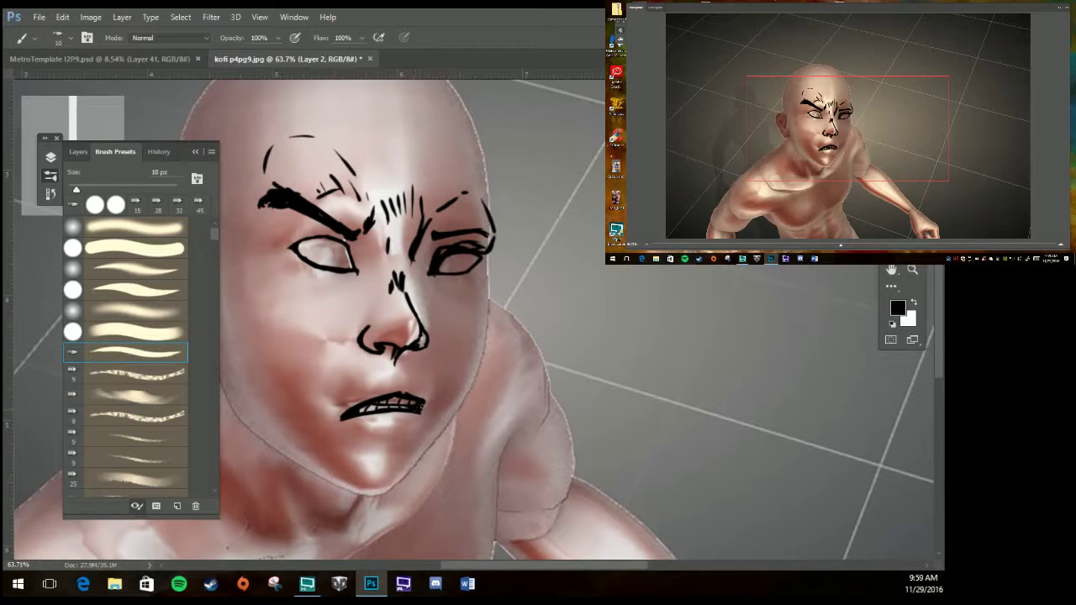
mouse_move(428, 394)
left_mouse_down()
mouse_move(384, 375)
mouse_move(338, 419)
mouse_move(427, 404)
left_mouse_up()
left_click_drag(340, 420, 411, 435)
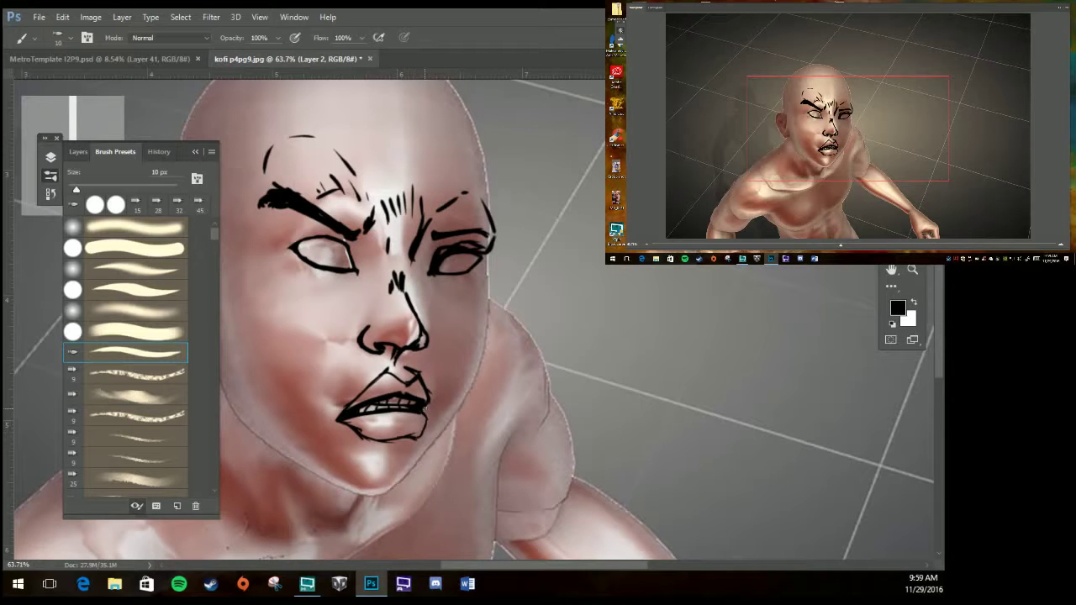
mouse_move(492, 261)
left_mouse_down()
mouse_move(436, 435)
mouse_move(463, 409)
mouse_move(382, 497)
left_mouse_up()
Ink the left jawline and cheek strokes, undoing a stray stroke at the temple.
left_click(50, 175)
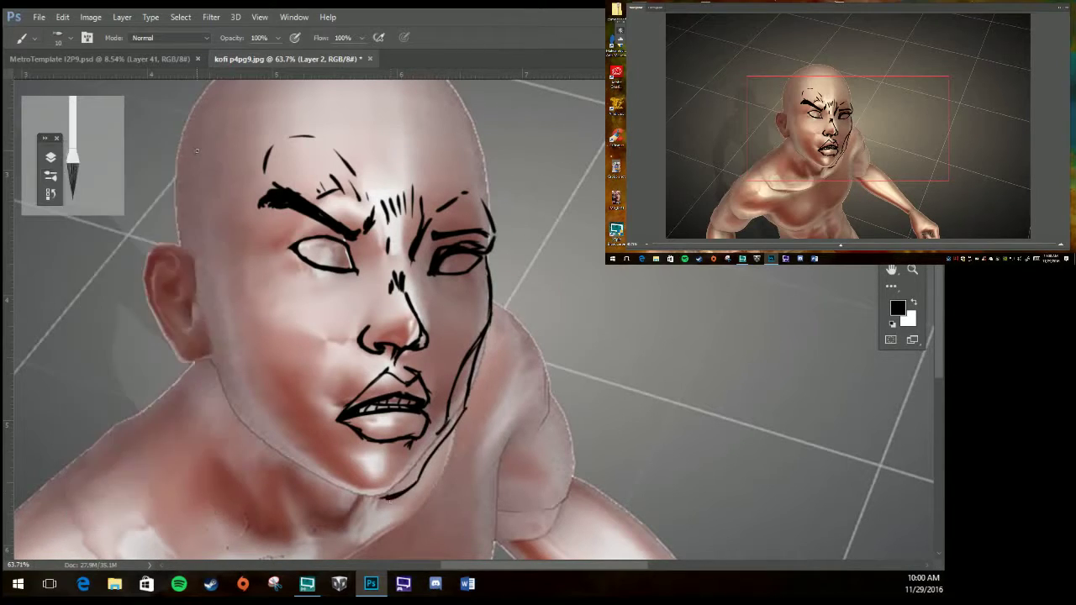
mouse_move(233, 277)
left_mouse_down()
mouse_move(295, 424)
mouse_move(318, 439)
left_mouse_up()
mouse_move(227, 395)
left_mouse_down()
mouse_move(218, 333)
mouse_move(361, 501)
mouse_move(402, 495)
left_mouse_up()
left_click_drag(178, 248, 210, 215)
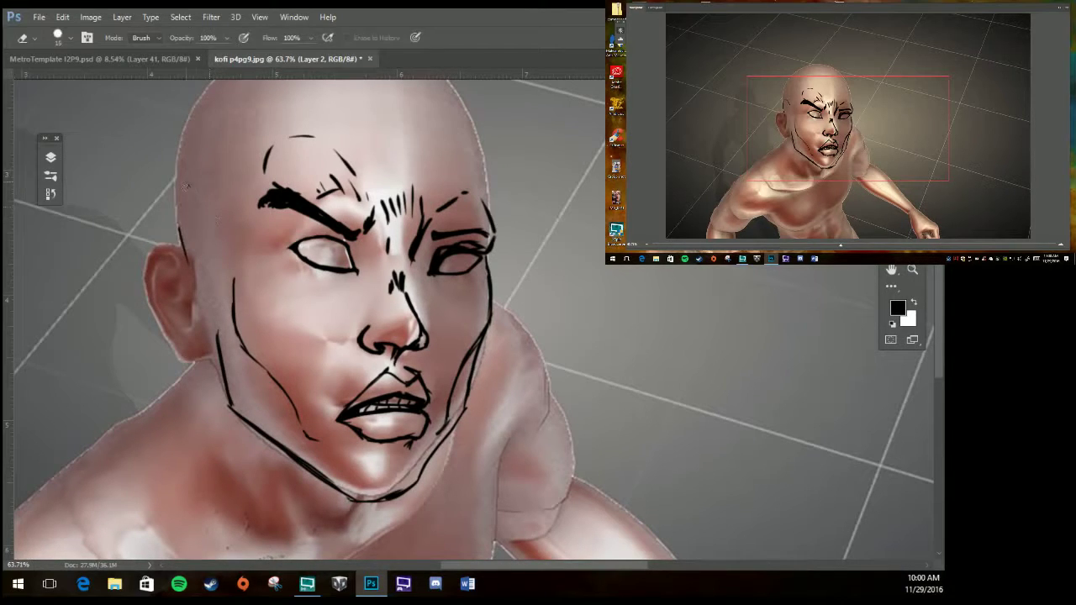
key("ctrl+z")
Ink the left ear, then move and stretch it up and right with Free Transform.
mouse_move(187, 315)
left_mouse_down()
mouse_move(178, 277)
mouse_move(192, 269)
left_mouse_up()
mouse_move(158, 249)
left_mouse_down()
mouse_move(151, 286)
mouse_move(206, 362)
mouse_move(138, 216)
left_mouse_up()
key("m")
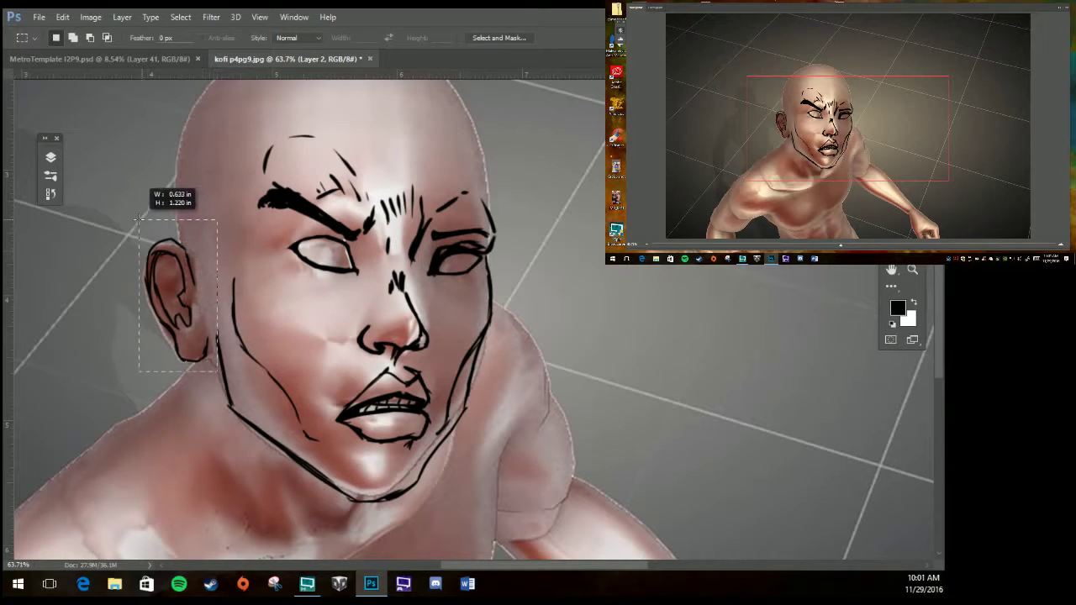
key("ctrl+t")
left_click_drag(200, 261, 211, 168)
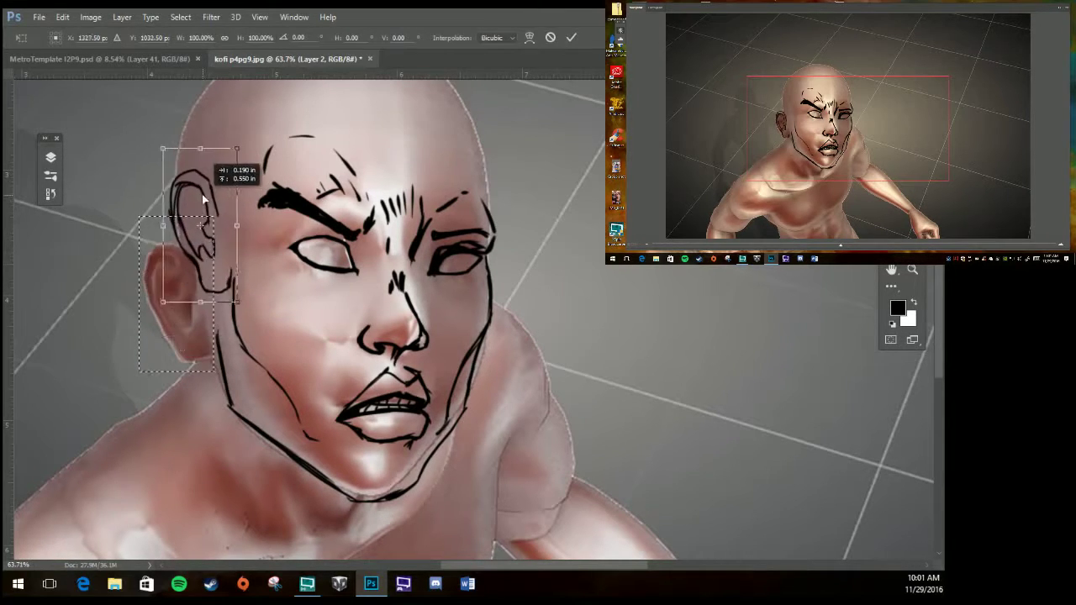
left_click(570, 37)
key("ctrl+d")
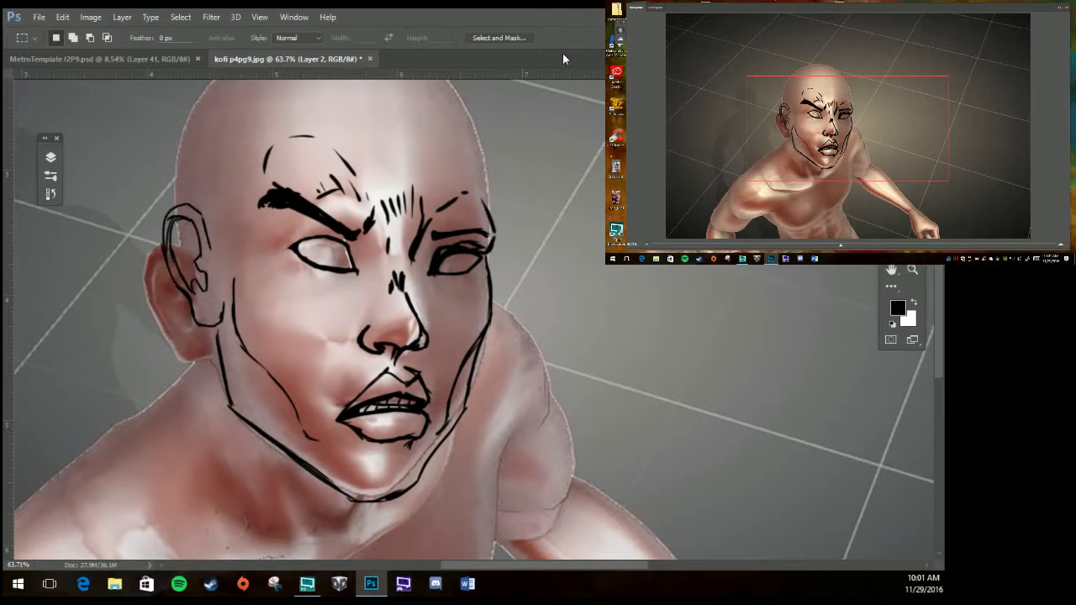
key("b")
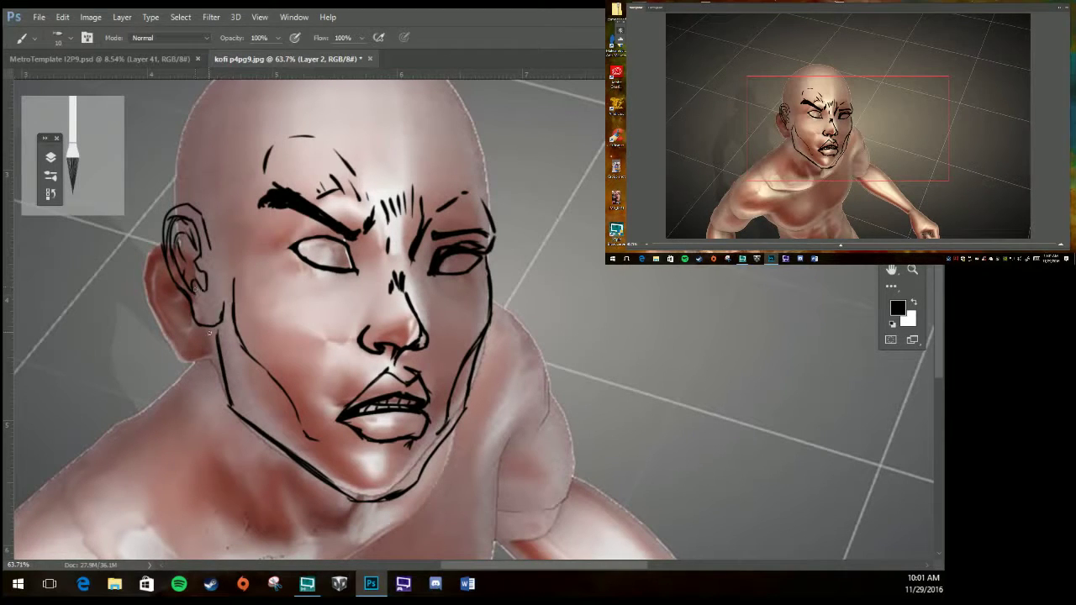
Outline the bald skull and darken the irises of both eyes.
left_click_drag(181, 205, 177, 125)
scroll(941, 268, "up", 2)
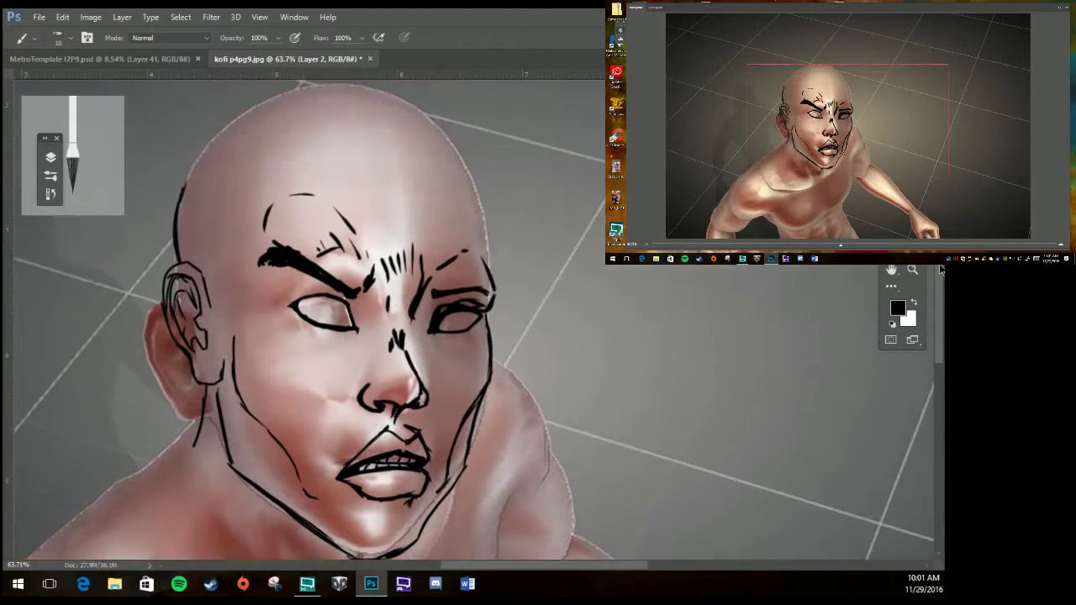
scroll(941, 268, "up", 2)
left_click_drag(425, 177, 486, 293)
mouse_move(187, 252)
left_mouse_down()
mouse_move(213, 205)
mouse_move(425, 178)
left_mouse_up()
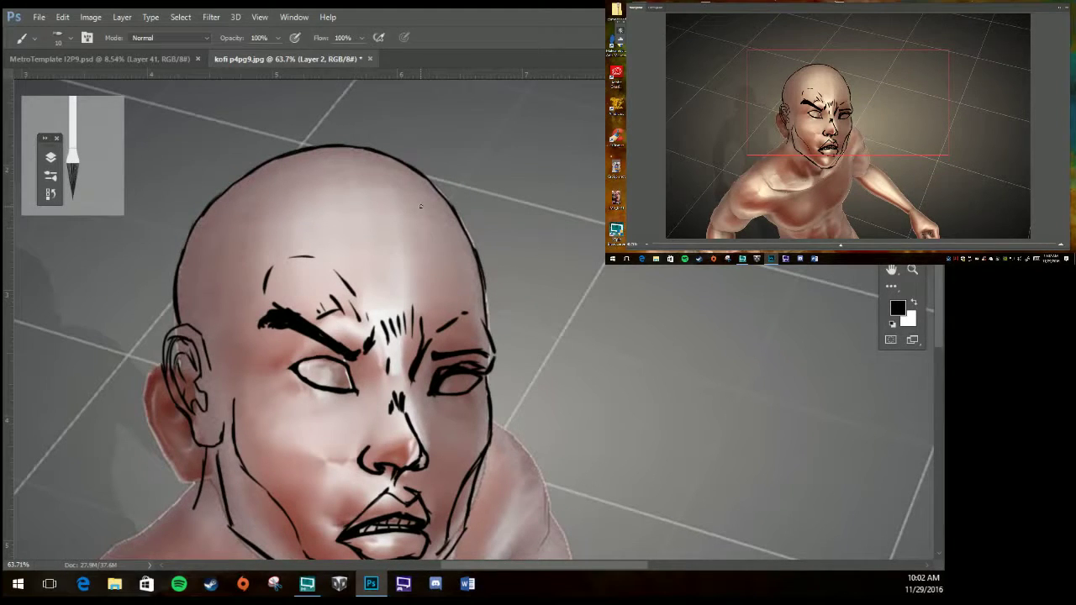
left_click_drag(449, 380, 460, 385)
left_click_drag(313, 361, 323, 366)
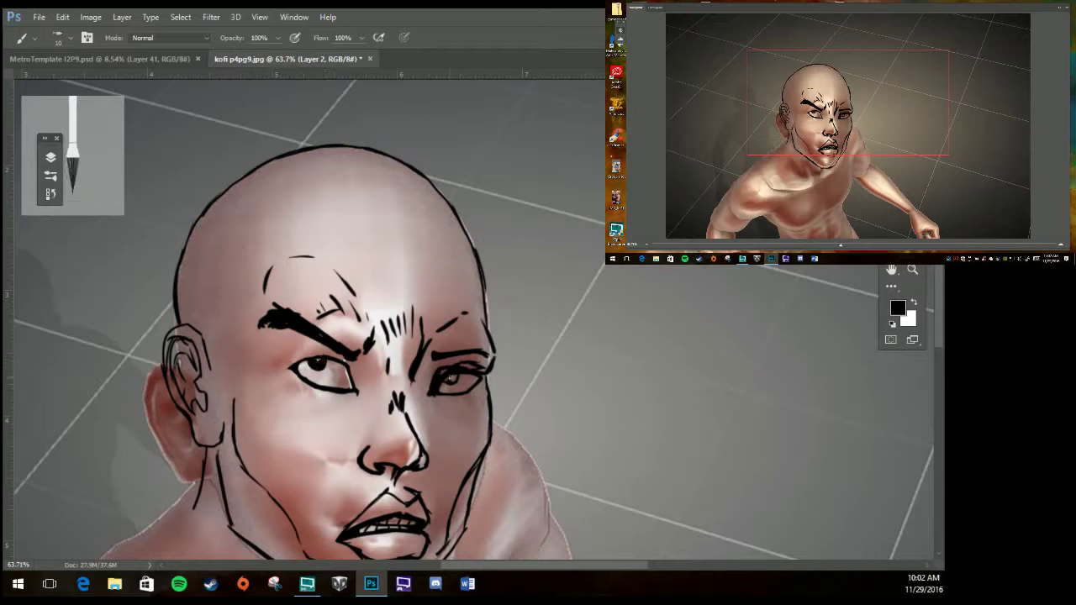
Zoom out and, with a 15 px brush, sketch hair, neck and collarbone lines.
key("z")
left_click(938, 370, "alt")
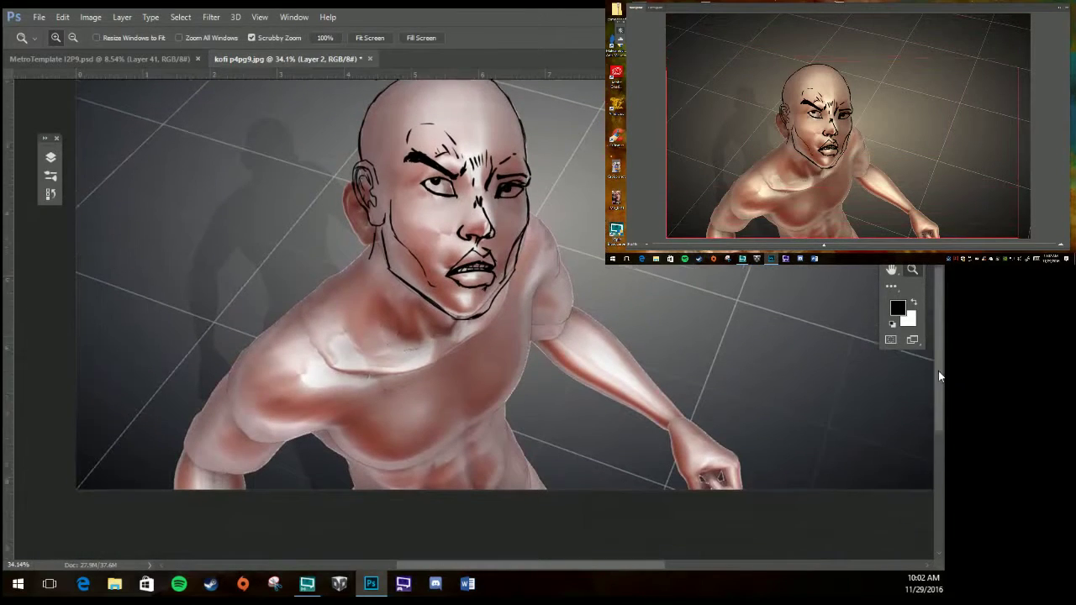
key("b")
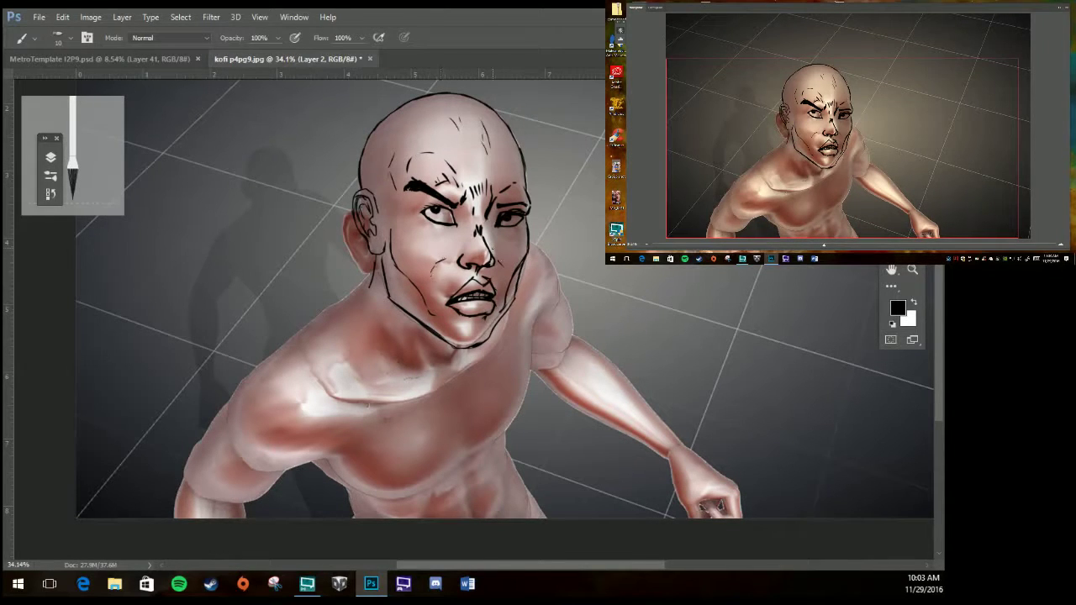
key("bracketright")
mouse_move(346, 217)
left_mouse_down()
mouse_move(312, 267)
mouse_move(318, 294)
mouse_move(410, 353)
left_mouse_up()
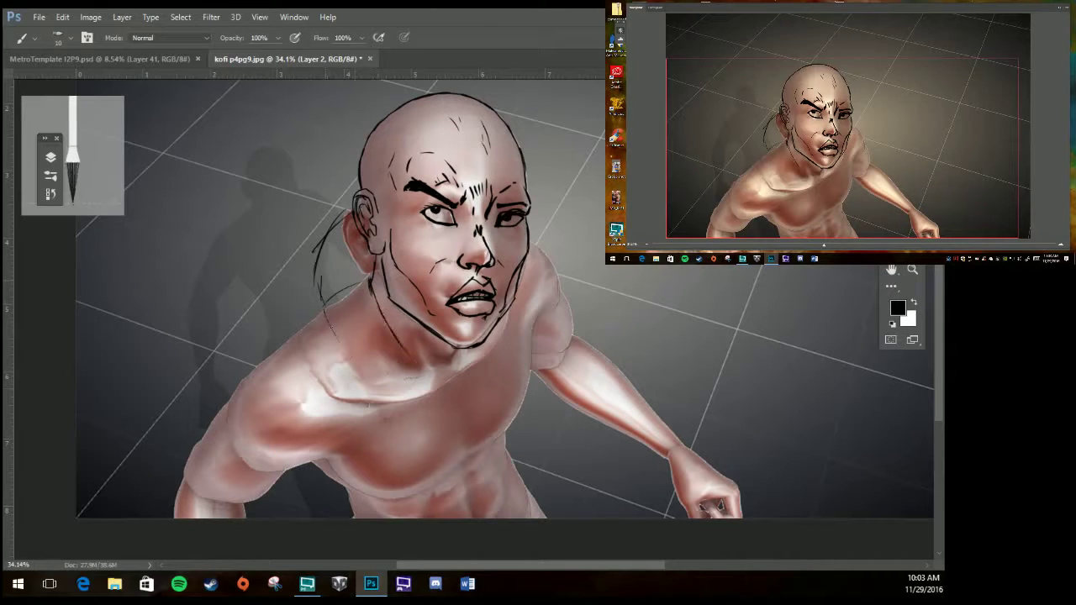
left_click_drag(324, 311, 412, 382)
left_click_drag(391, 336, 424, 395)
left_click_drag(357, 370, 433, 399)
Sketch both shoulder contours, the chest centre line, right pectoral and lower torso lines.
left_click_drag(508, 315, 490, 353)
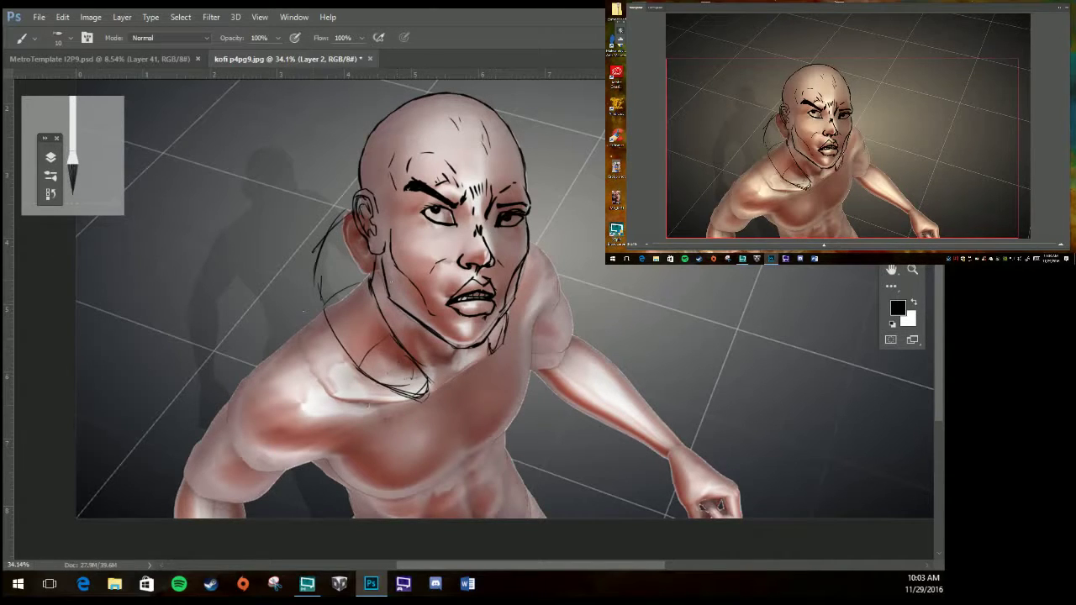
mouse_move(305, 300)
left_mouse_down()
mouse_move(260, 447)
mouse_move(235, 378)
left_mouse_up()
left_click_drag(399, 366, 294, 481)
left_click_drag(240, 366, 226, 483)
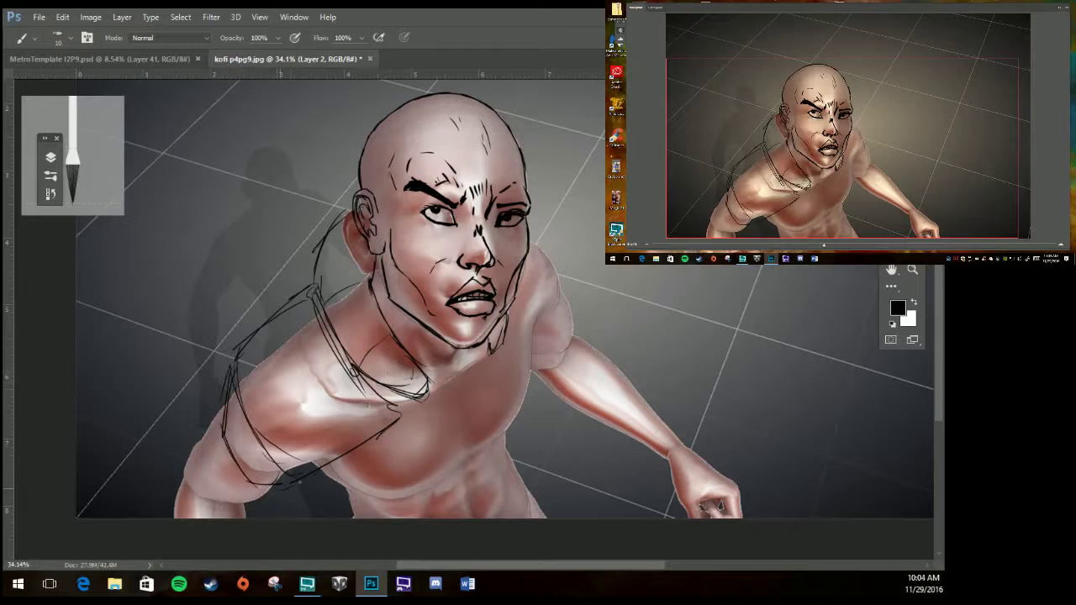
left_click_drag(506, 349, 557, 318)
left_click_drag(533, 207, 565, 313)
left_click_drag(554, 231, 588, 313)
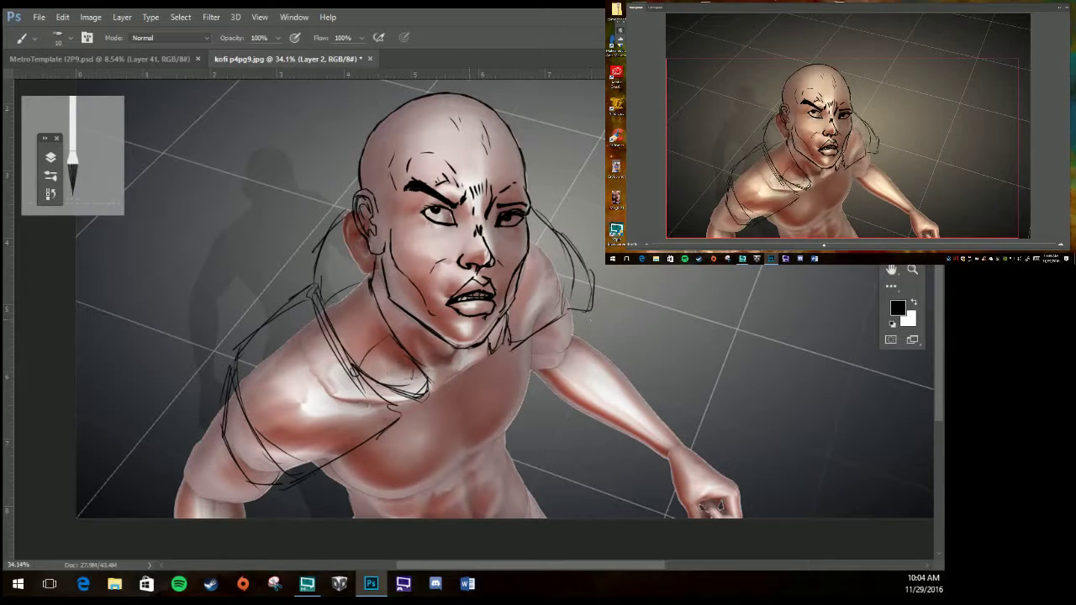
mouse_move(440, 376)
left_mouse_down()
mouse_move(462, 365)
mouse_move(370, 274)
left_mouse_up()
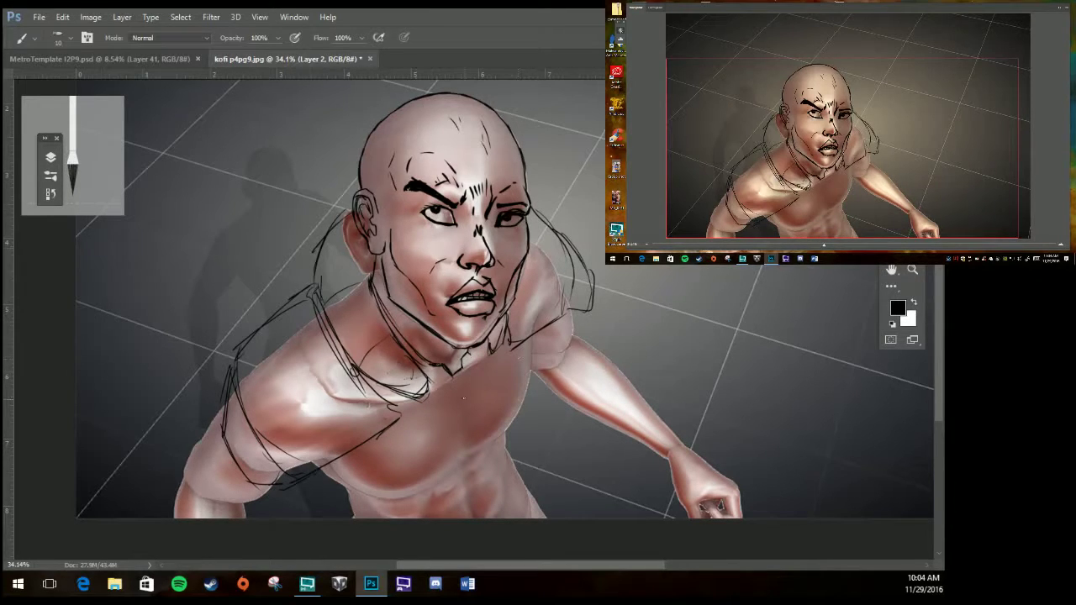
mouse_move(463, 383)
left_mouse_down()
mouse_move(465, 447)
mouse_move(405, 424)
left_mouse_up()
mouse_move(531, 340)
left_mouse_down()
mouse_move(522, 410)
mouse_move(501, 438)
left_mouse_up()
left_click_drag(338, 469, 458, 493)
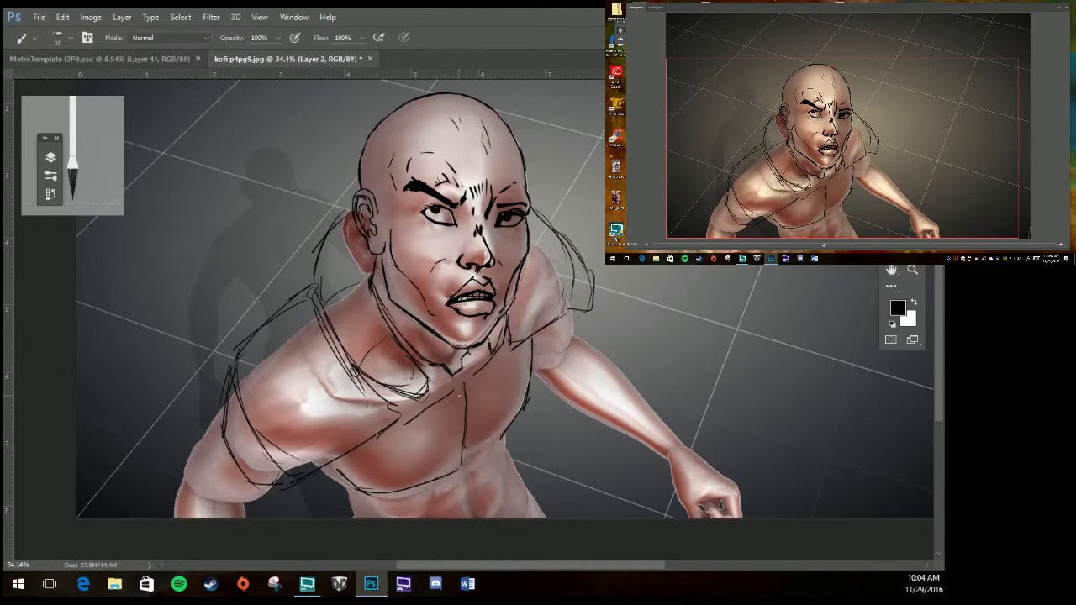
left_click_drag(940, 328, 939, 356)
Sketch the contours of the left upper and lower arm.
mouse_move(205, 343)
left_mouse_down()
mouse_move(220, 412)
mouse_move(265, 430)
left_mouse_up()
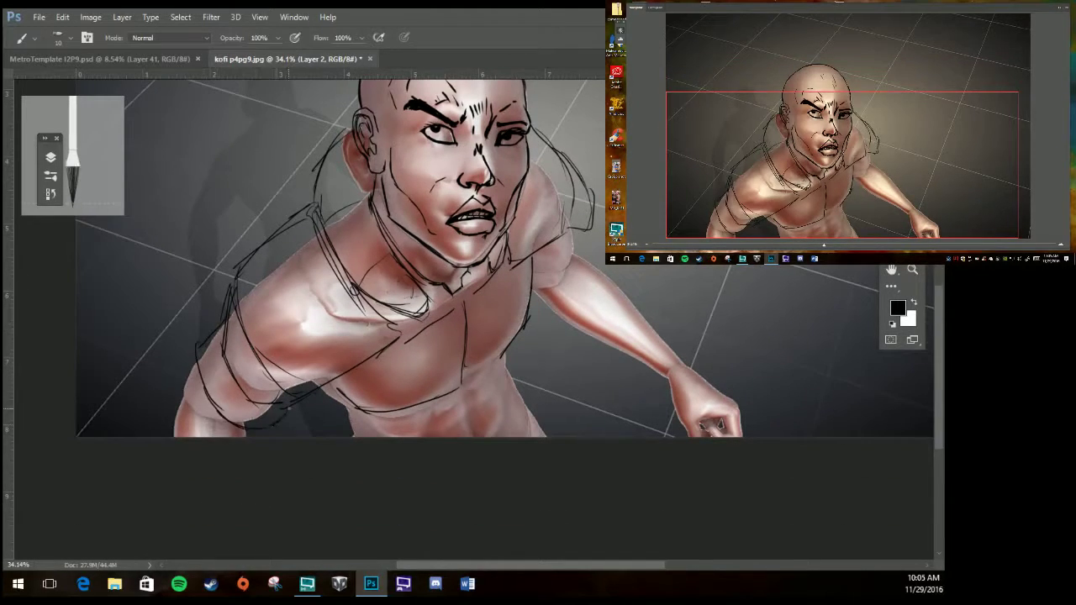
left_click_drag(198, 376, 257, 426)
left_click_drag(208, 386, 291, 404)
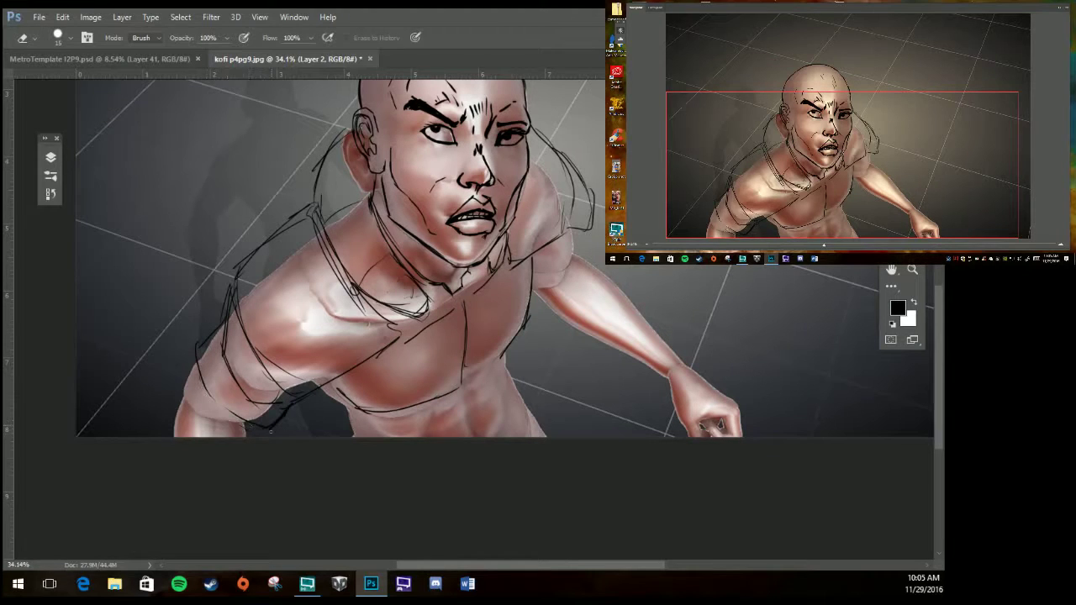
left_click_drag(178, 395, 220, 425)
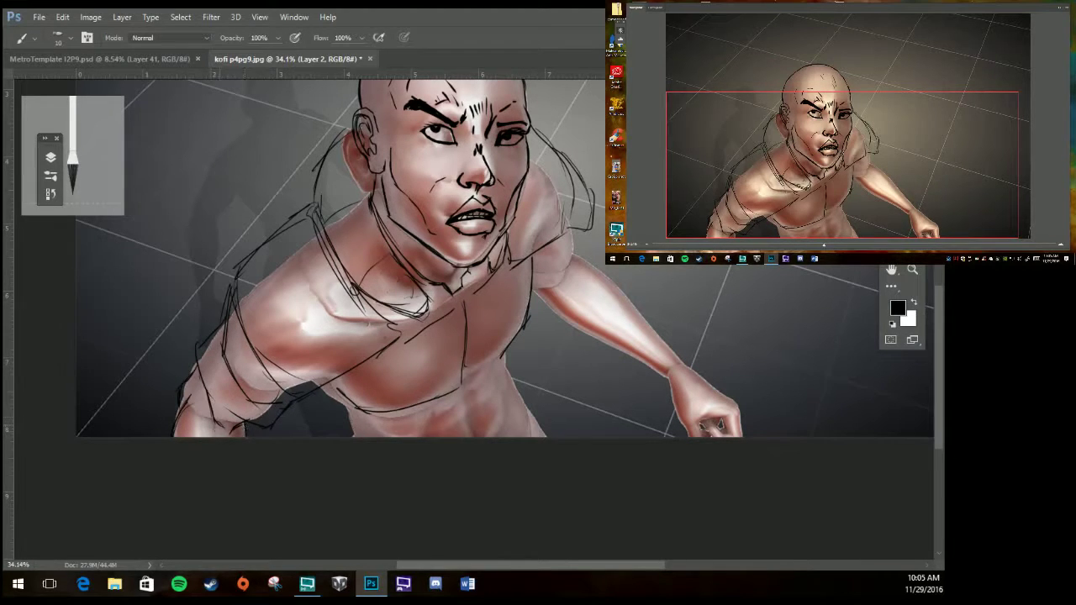
Sketch lower torso lines and the right shoulder and upper arm, erasing stray marks.
left_click_drag(336, 401, 367, 435)
left_click_drag(421, 427, 363, 437)
left_click_drag(505, 335, 529, 435)
left_click_drag(499, 405, 514, 436)
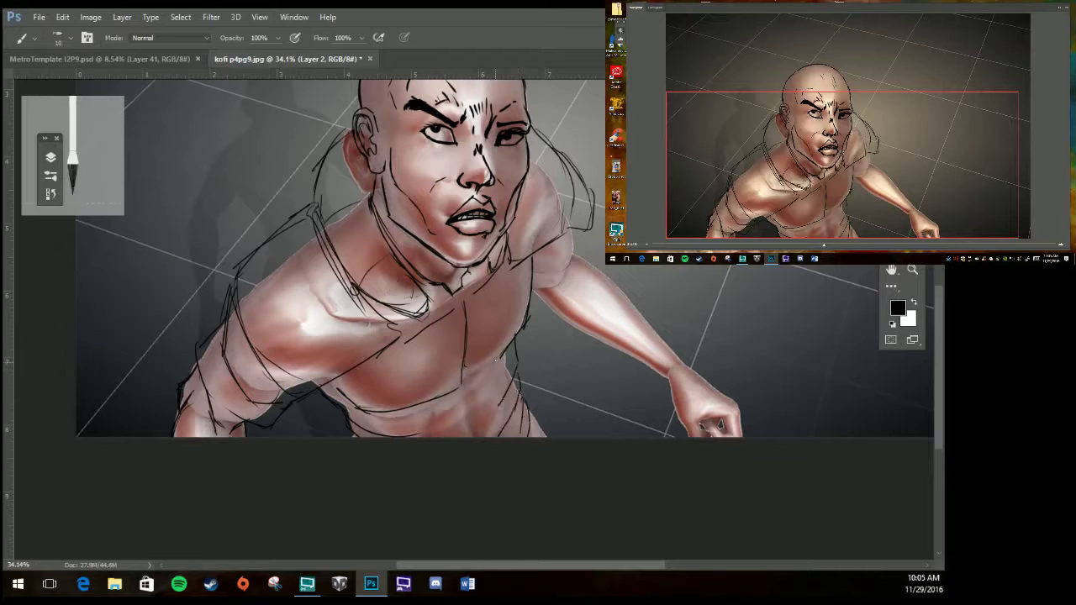
left_click_drag(496, 360, 481, 400)
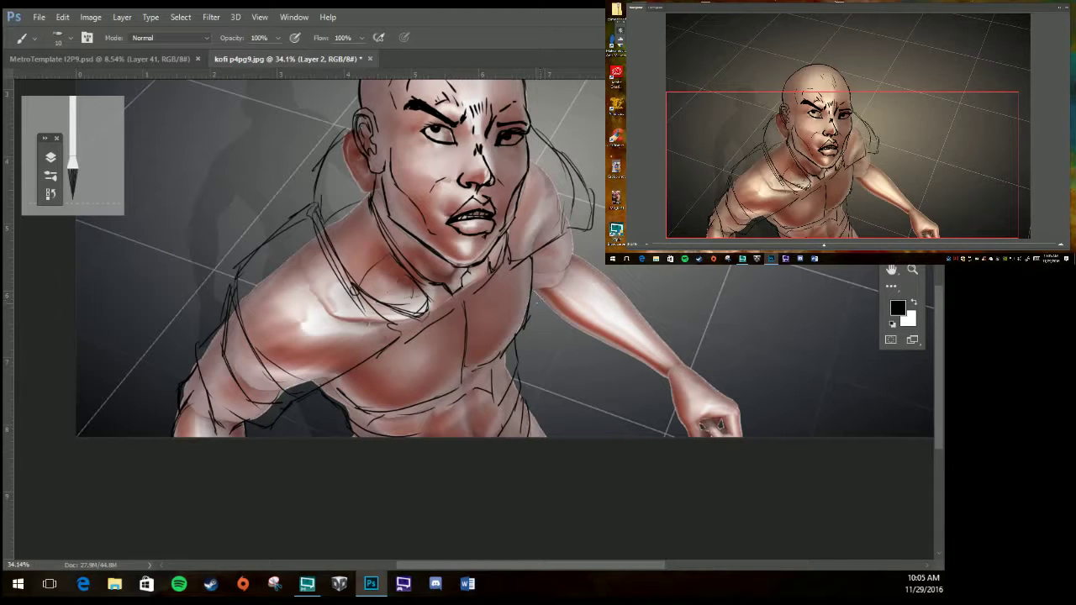
left_click_drag(582, 247, 535, 297)
left_click_drag(588, 227, 555, 292)
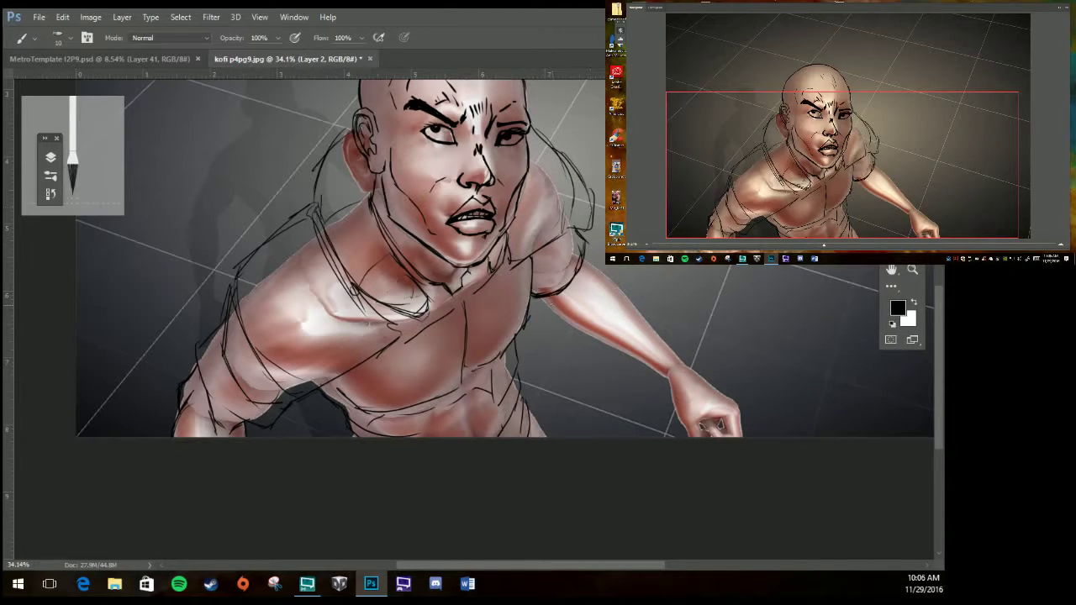
mouse_move(237, 412)
left_mouse_down()
mouse_move(172, 436)
mouse_move(244, 430)
left_mouse_up()
key("e")
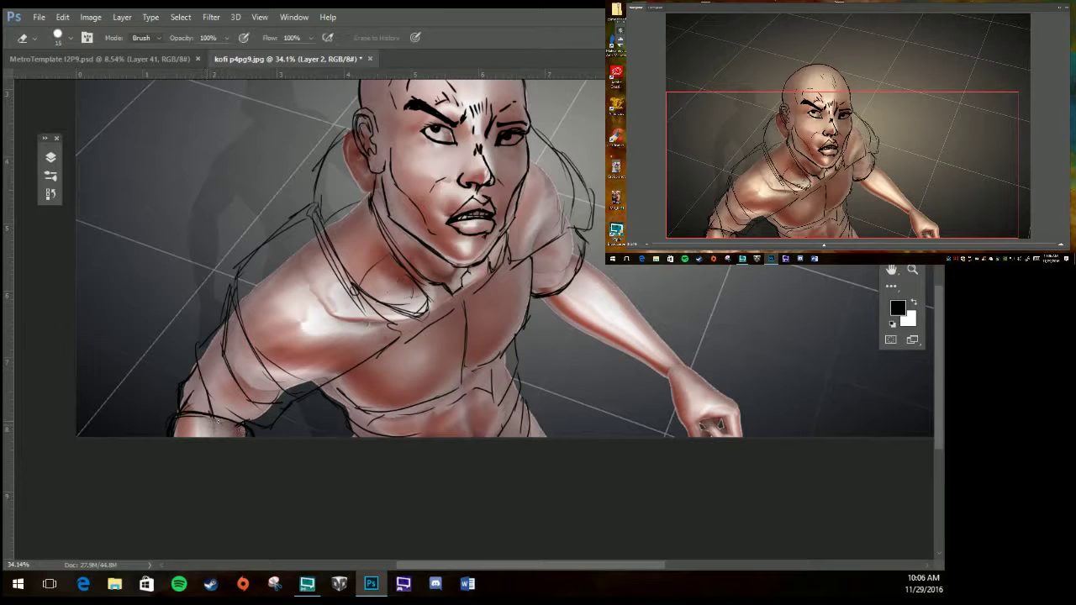
key("b")
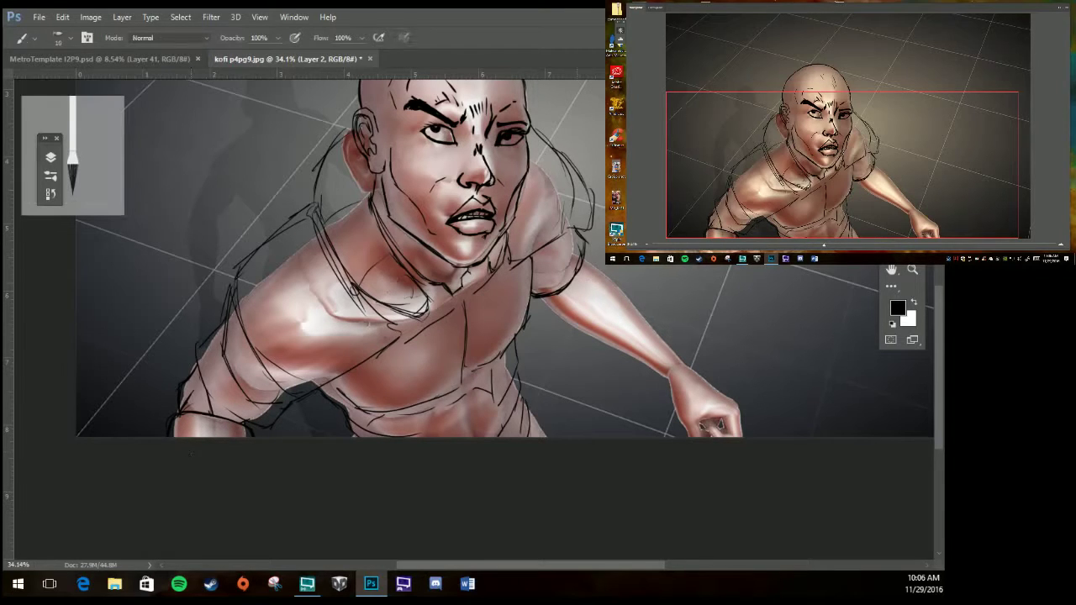
Sketch the banded right forearm, wrist and the fist's knuckles.
left_click_drag(578, 282, 678, 366)
left_click_drag(602, 263, 691, 358)
mouse_move(623, 286)
left_mouse_down()
mouse_move(694, 364)
mouse_move(697, 356)
mouse_move(716, 403)
mouse_move(731, 402)
left_mouse_up()
left_click_drag(682, 367, 731, 398)
key("e")
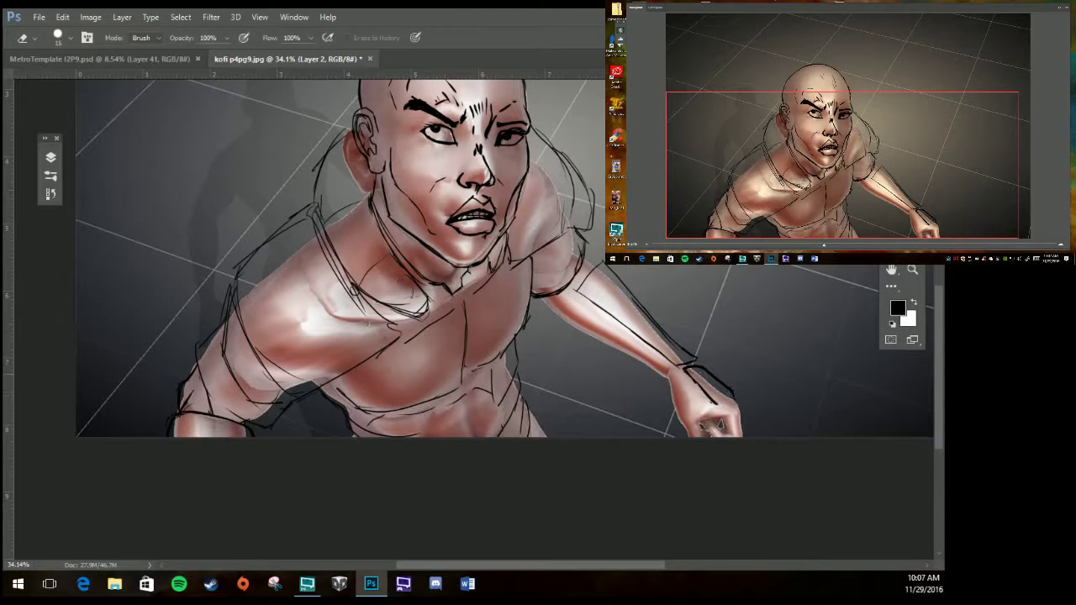
key("b")
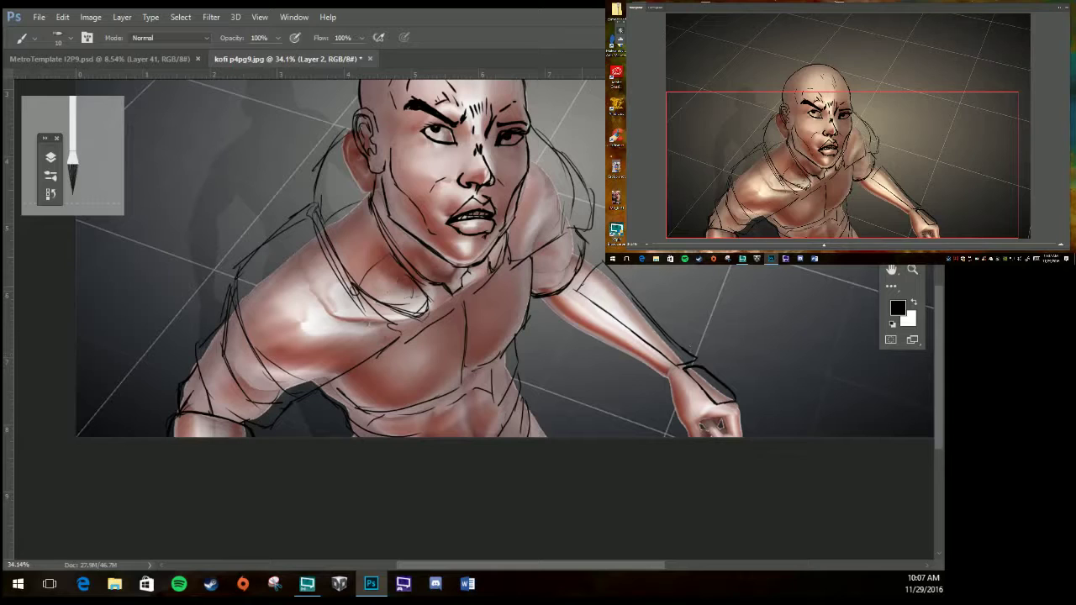
mouse_move(599, 262)
left_mouse_down()
mouse_move(562, 319)
mouse_move(578, 335)
mouse_move(563, 328)
left_mouse_up()
mouse_move(593, 331)
left_mouse_down()
mouse_move(581, 345)
mouse_move(660, 369)
mouse_move(638, 371)
mouse_move(686, 372)
mouse_move(667, 370)
left_mouse_up()
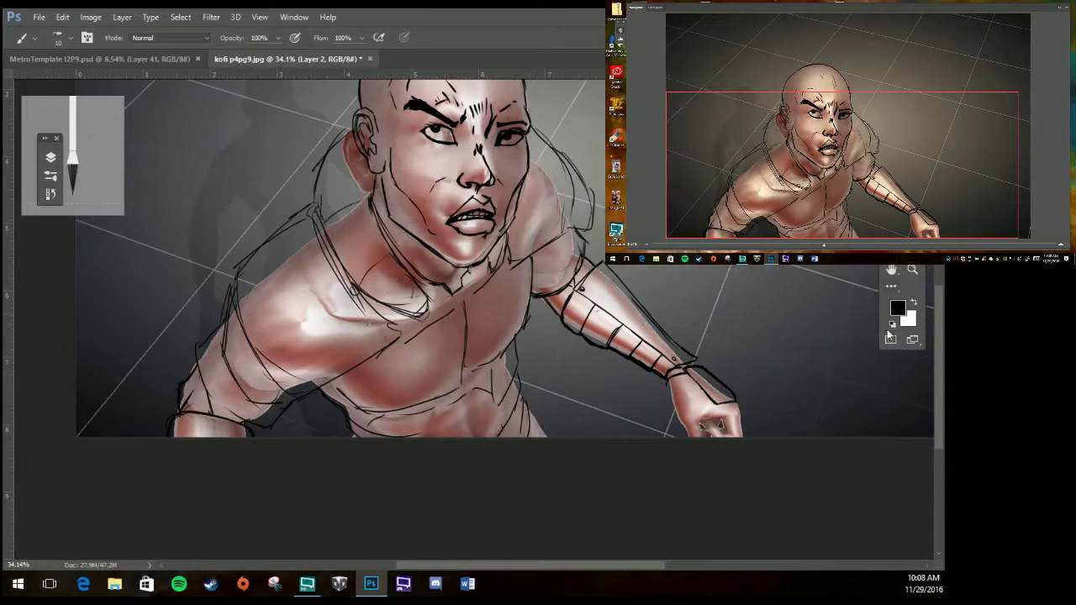
scroll(697, 367, "down", 3)
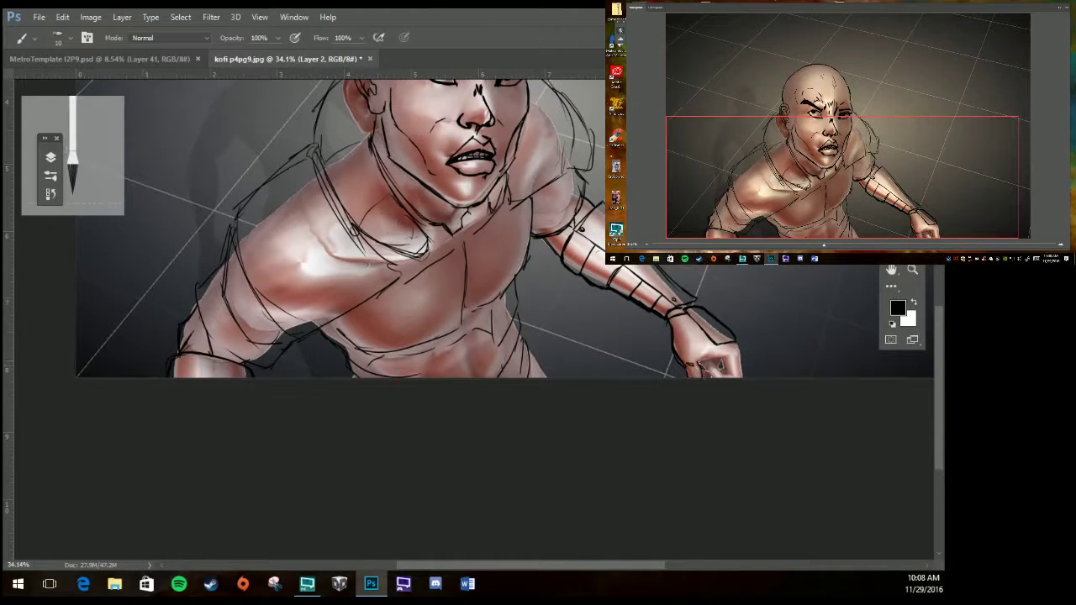
mouse_move(698, 361)
left_mouse_down()
mouse_move(733, 355)
mouse_move(711, 376)
mouse_move(719, 367)
left_mouse_up()
Add small sketch strokes over the chest and collar.
left_click_drag(421, 250, 416, 276)
left_click_drag(506, 196, 501, 212)
left_click_drag(414, 267, 383, 347)
mouse_move(401, 311)
left_mouse_down()
mouse_move(348, 368)
mouse_move(375, 372)
mouse_move(412, 330)
left_mouse_up()
mouse_move(389, 361)
left_mouse_down()
mouse_move(337, 365)
mouse_move(350, 359)
left_mouse_up()
left_click_drag(378, 318, 351, 358)
mouse_move(526, 212)
left_mouse_down()
mouse_move(499, 245)
mouse_move(505, 238)
mouse_move(525, 262)
mouse_move(512, 294)
left_mouse_up()
Hide the painted Layer 0 and add a new empty layer for inking.
scroll(527, 313, "up", 3)
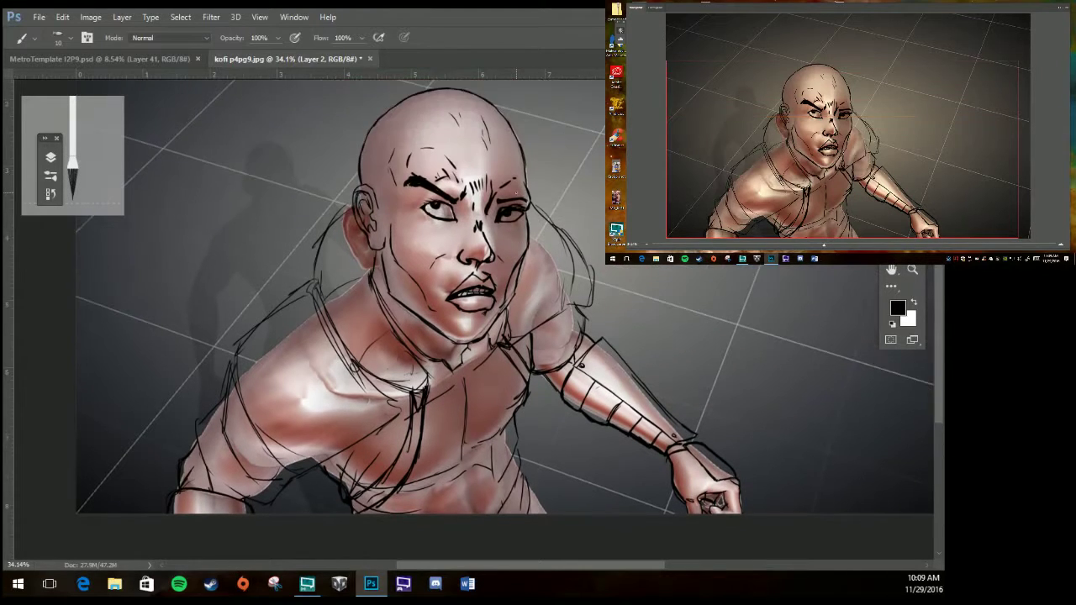
scroll(527, 313, "down", 1)
left_click(51, 158)
left_click(73, 245)
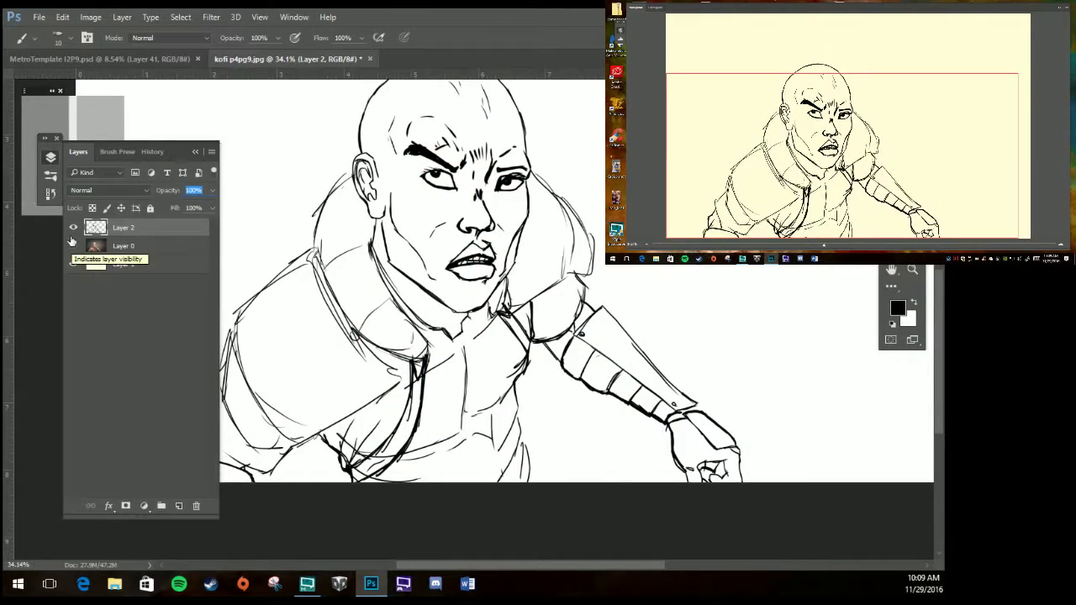
left_click(178, 505)
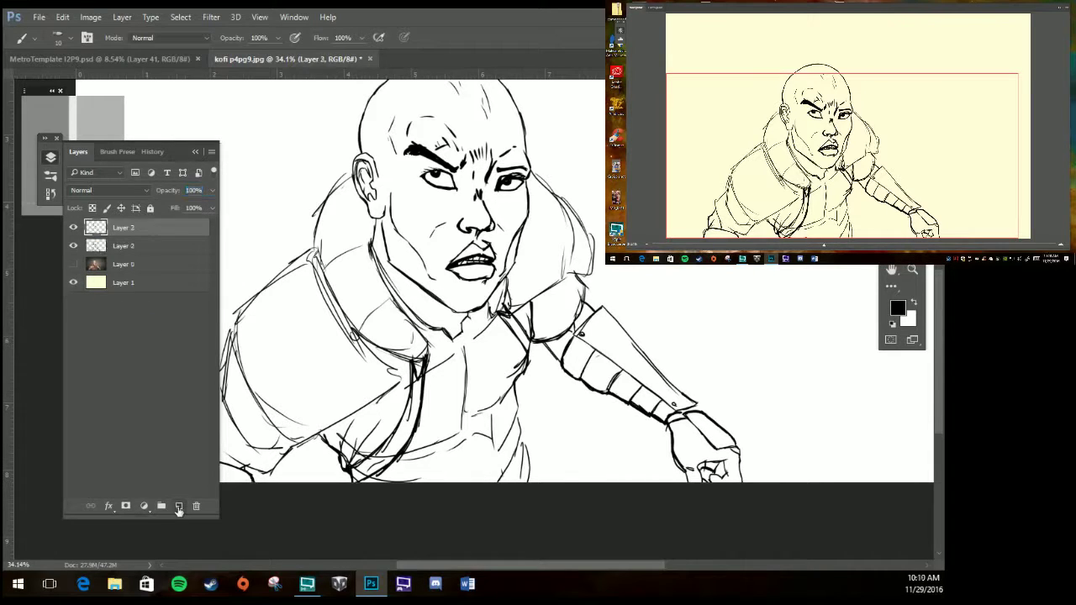
Fade sketch Layer 2 to 68% fill and reselect the new Layer 3.
left_click(50, 157)
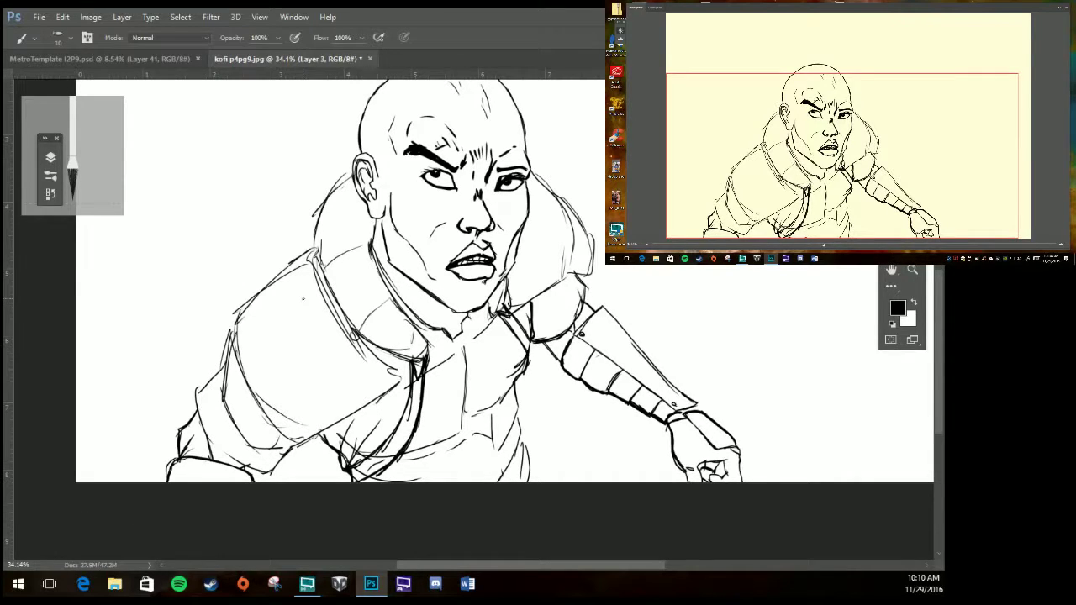
left_click(51, 157)
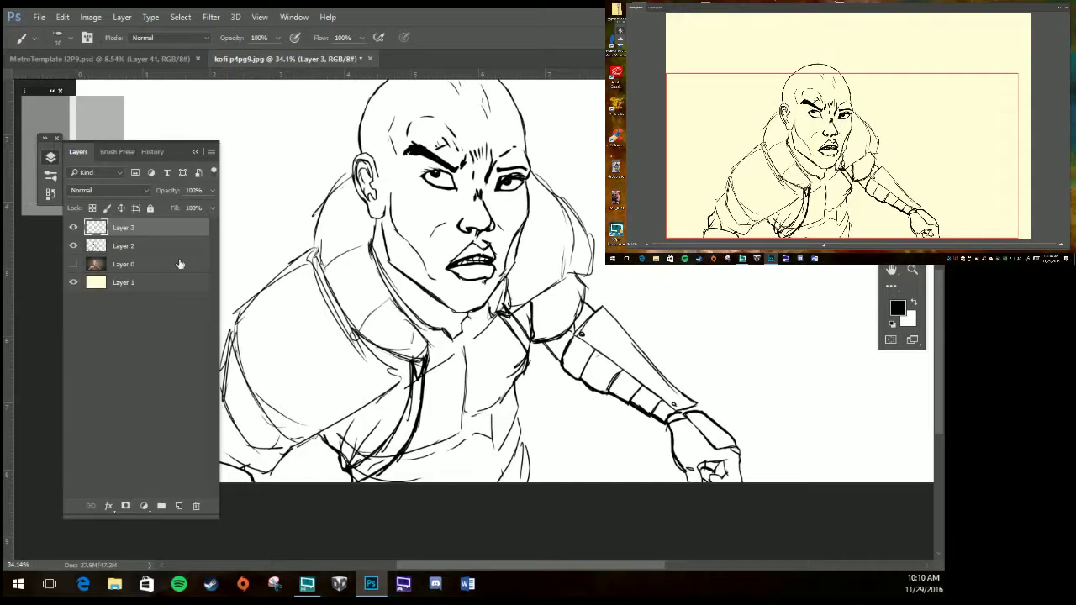
left_click(168, 245)
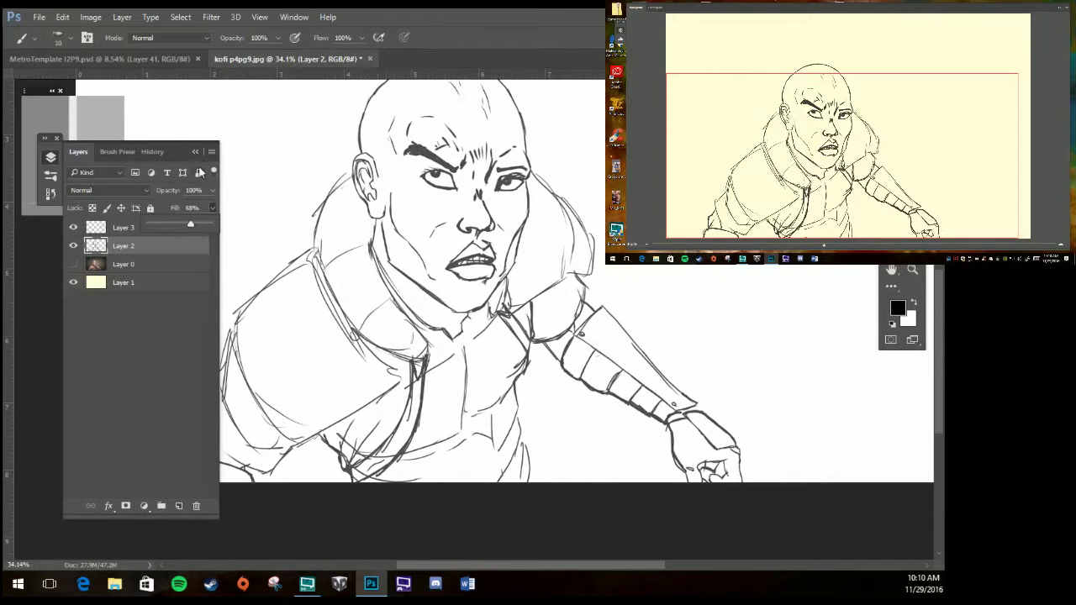
left_click(168, 227)
left_click(50, 157)
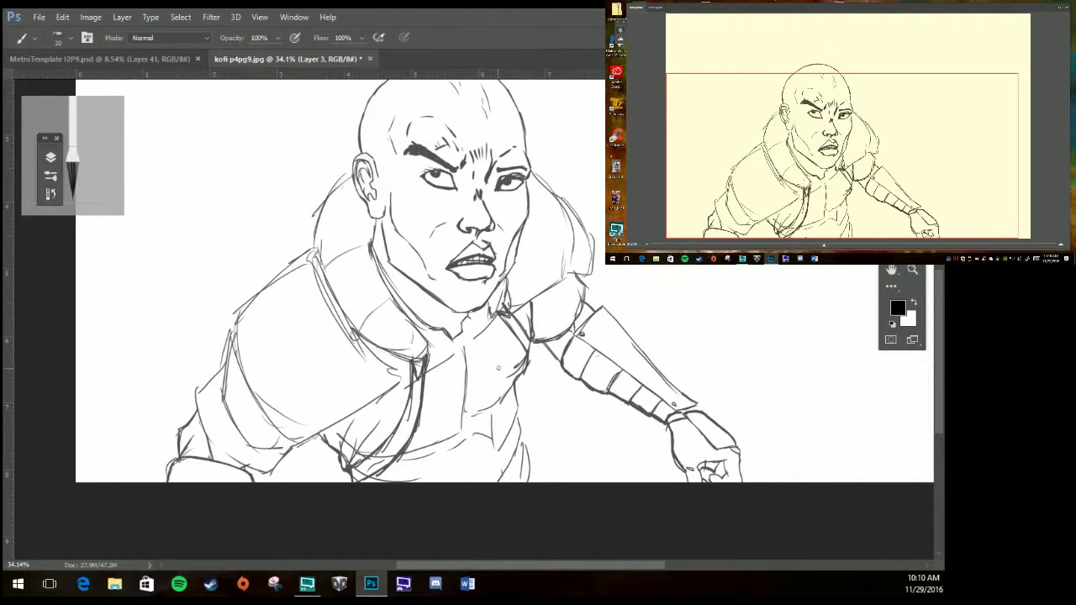
Ink the collar edges, inner collar lines and the right side of the neck.
mouse_move(358, 171)
left_mouse_down()
mouse_move(324, 209)
mouse_move(420, 361)
left_mouse_up()
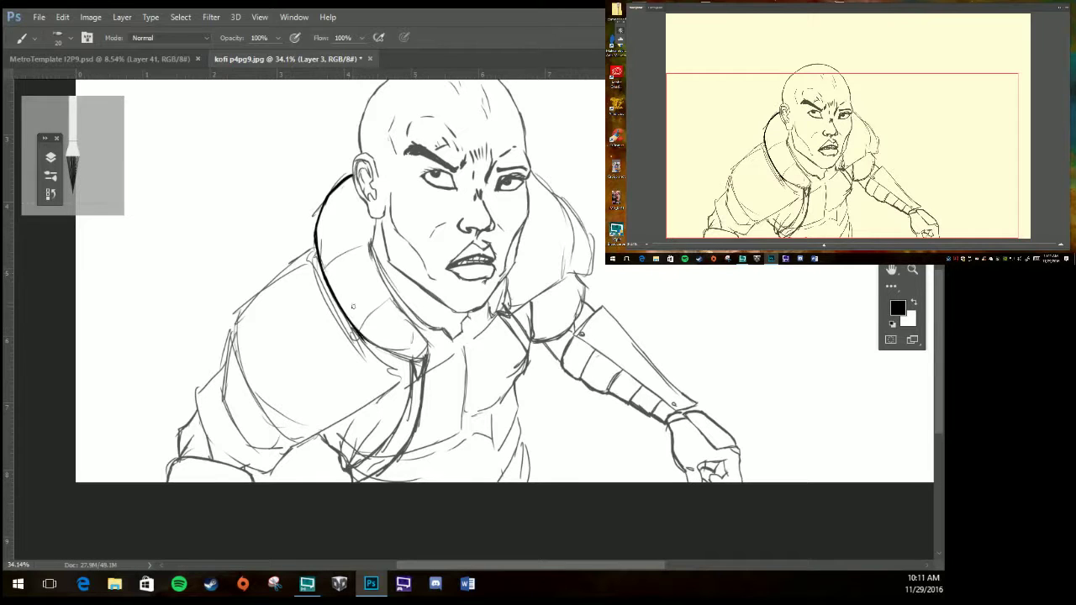
mouse_move(369, 240)
left_mouse_down()
mouse_move(427, 360)
mouse_move(414, 372)
mouse_move(417, 426)
left_mouse_up()
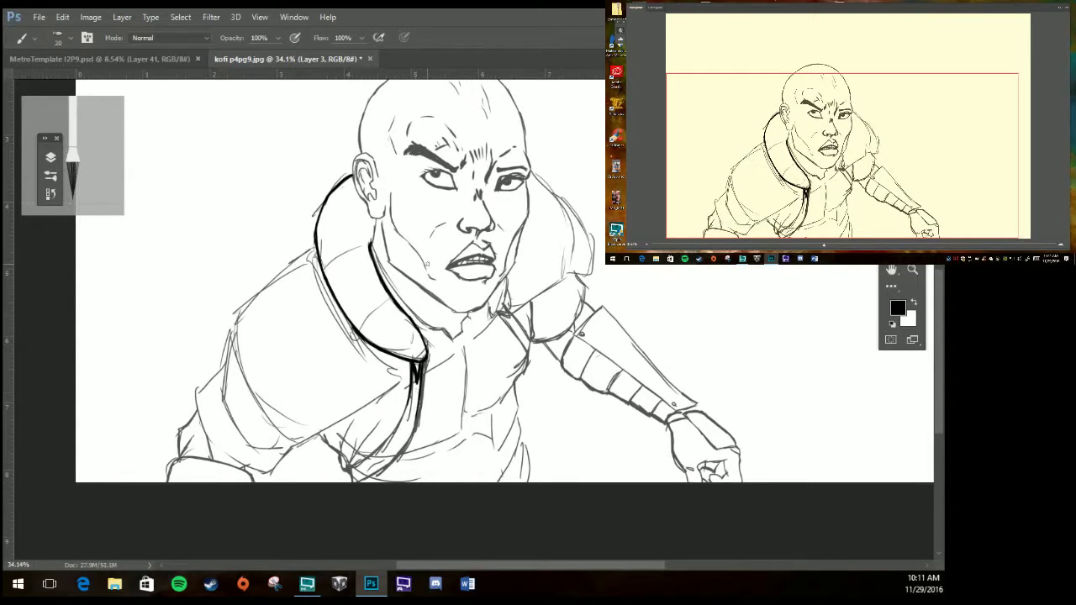
mouse_move(370, 237)
left_mouse_down()
mouse_move(424, 327)
mouse_move(454, 338)
mouse_move(469, 312)
mouse_move(378, 245)
left_mouse_up()
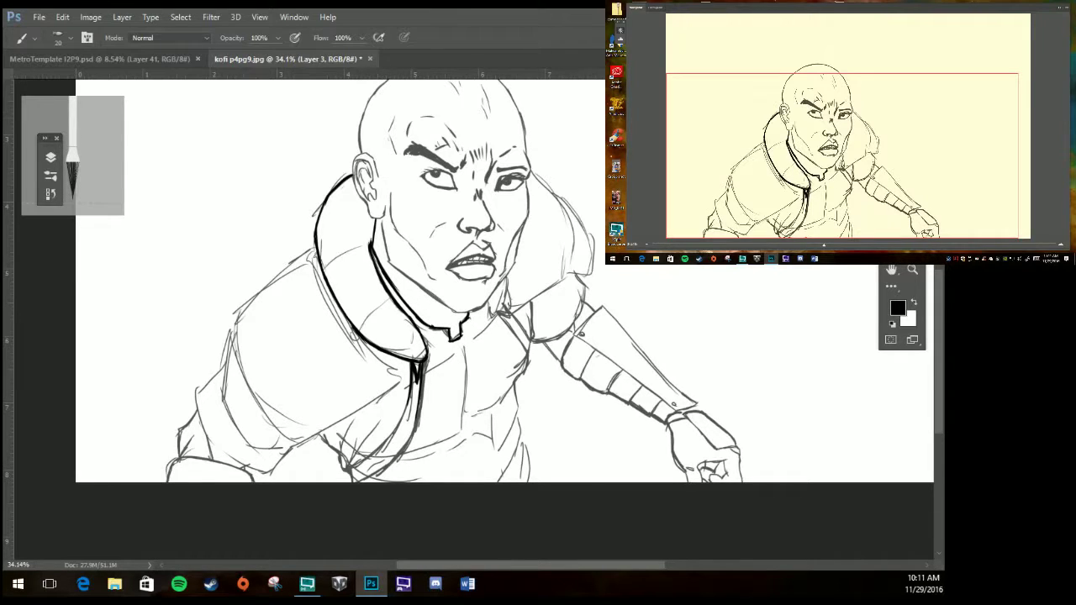
mouse_move(504, 276)
left_mouse_down()
mouse_move(508, 314)
mouse_move(568, 273)
mouse_move(574, 248)
left_mouse_up()
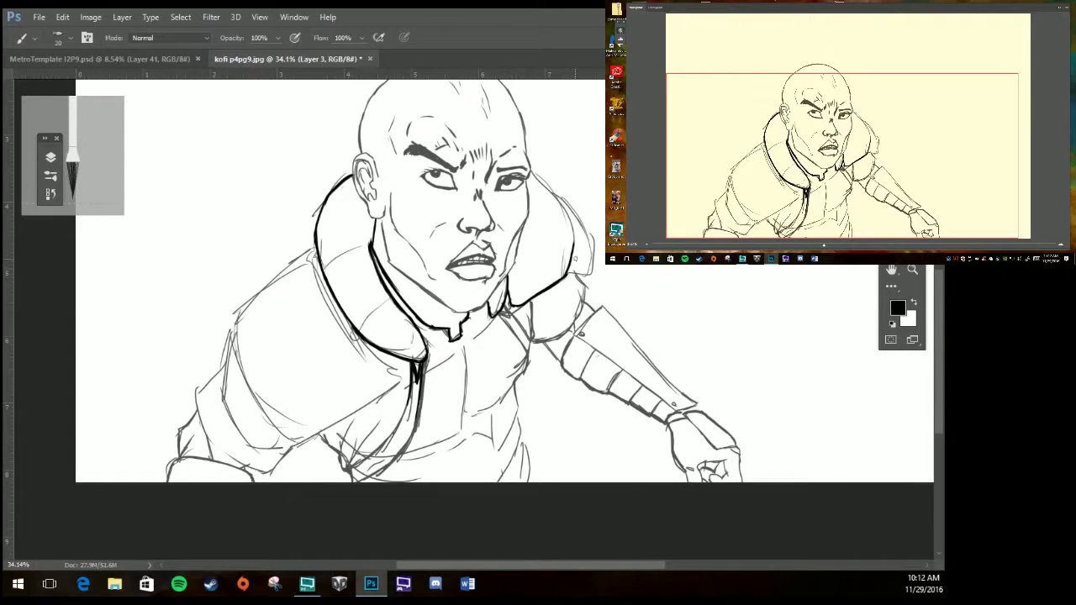
mouse_move(531, 172)
left_mouse_down()
mouse_move(560, 201)
mouse_move(591, 273)
left_mouse_up()
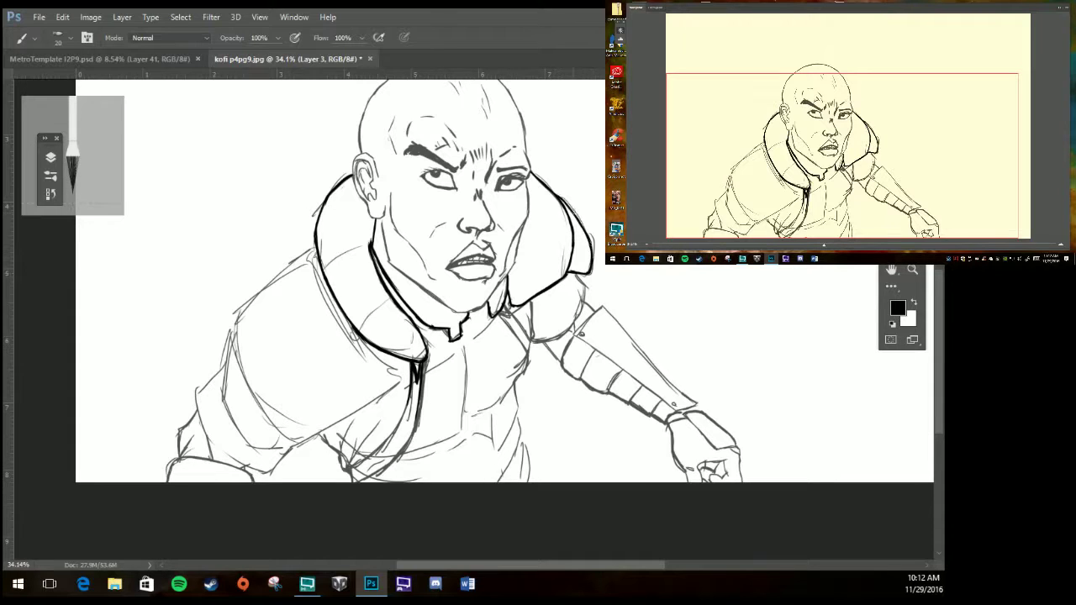
left_click_drag(532, 301, 523, 353)
Ink and thicken the right chest lines, upper arm contour and forearm band hatching.
mouse_move(504, 311)
left_mouse_down()
mouse_move(530, 370)
mouse_move(517, 435)
left_mouse_up()
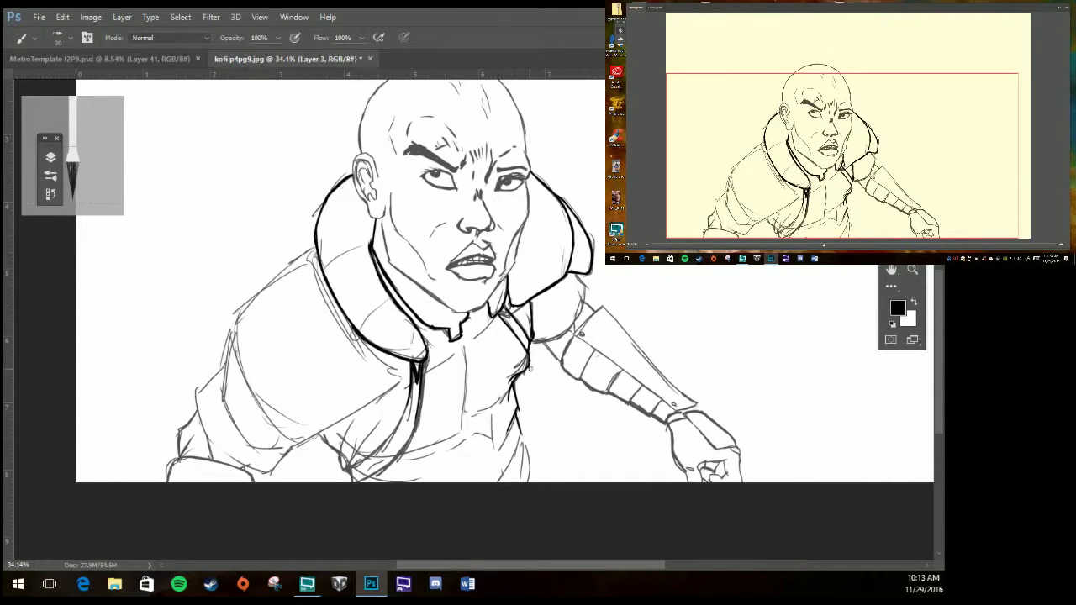
left_click_drag(530, 357, 514, 371)
mouse_move(532, 309)
left_mouse_down()
mouse_move(523, 338)
mouse_move(578, 316)
mouse_move(580, 274)
left_mouse_up()
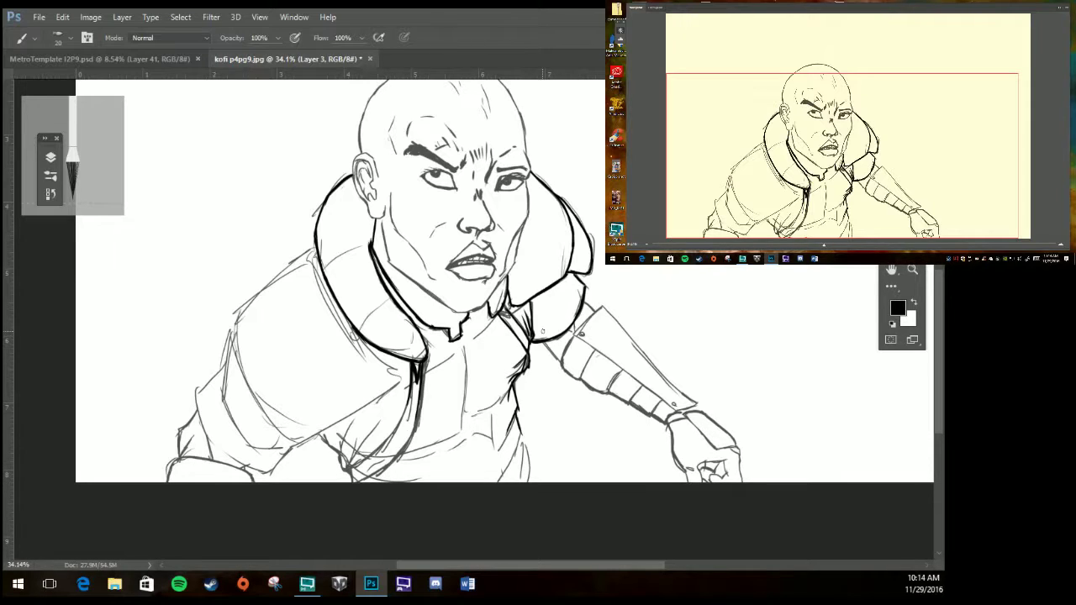
left_click_drag(533, 312, 576, 272)
mouse_move(559, 334)
left_mouse_down()
mouse_move(564, 370)
mouse_move(619, 395)
left_mouse_up()
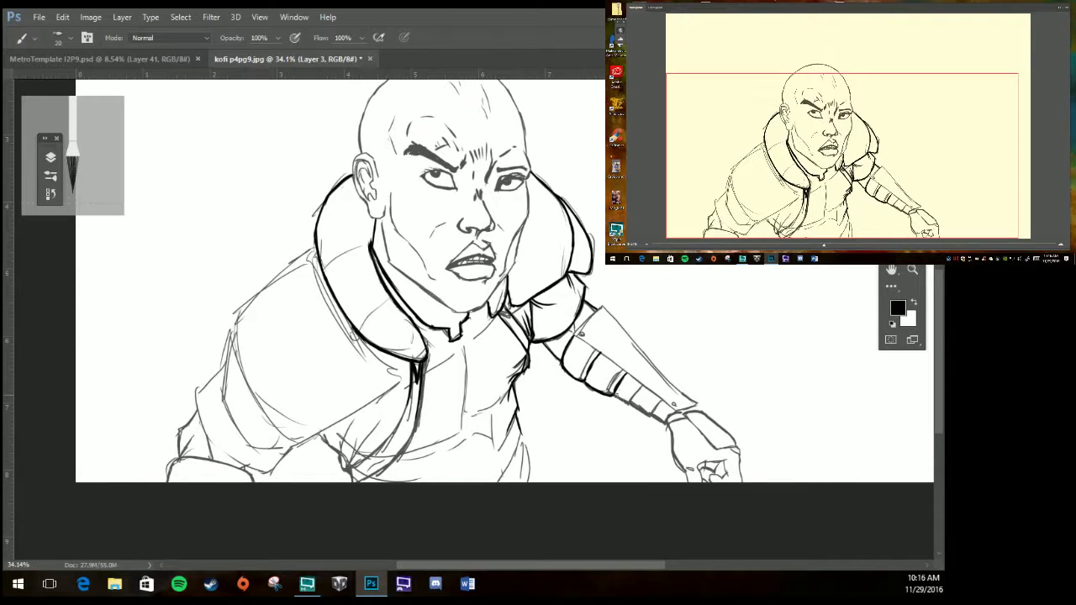
left_click_drag(613, 391, 649, 410)
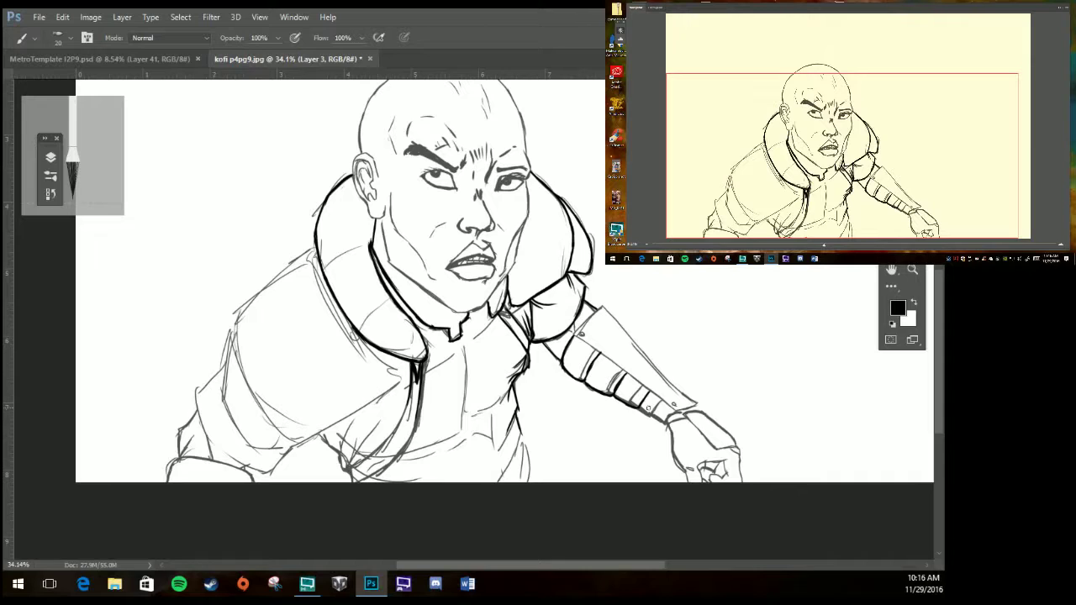
Ink the right forearm band, its edges down to the wrist, and the fingers.
left_click_drag(637, 405, 681, 422)
mouse_move(592, 315)
left_mouse_down()
mouse_move(573, 335)
mouse_move(605, 306)
mouse_move(623, 368)
mouse_move(669, 405)
mouse_move(706, 414)
left_mouse_up()
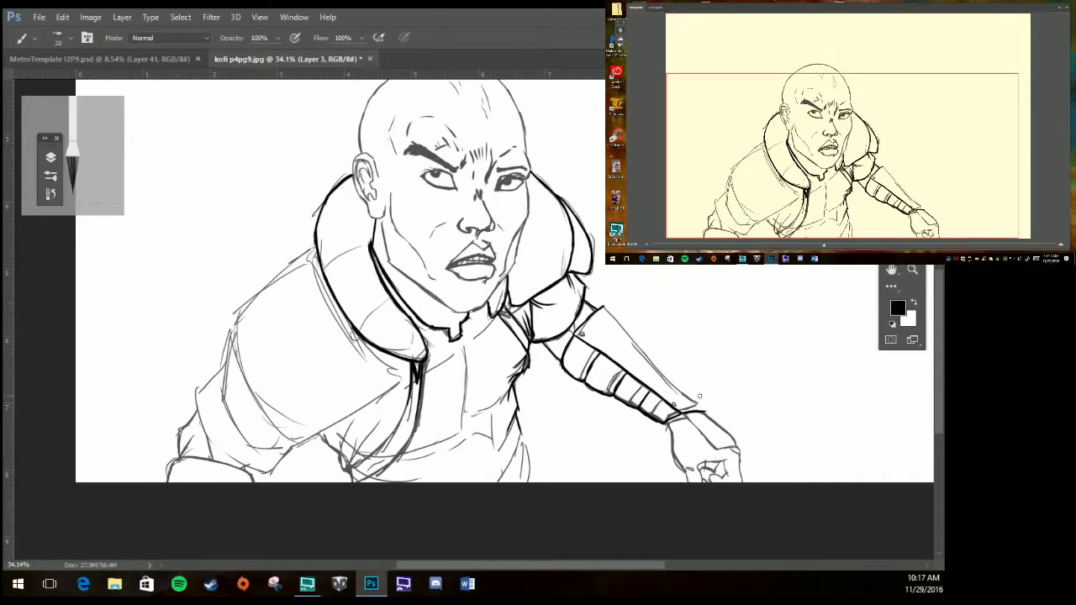
left_click_drag(602, 304, 704, 412)
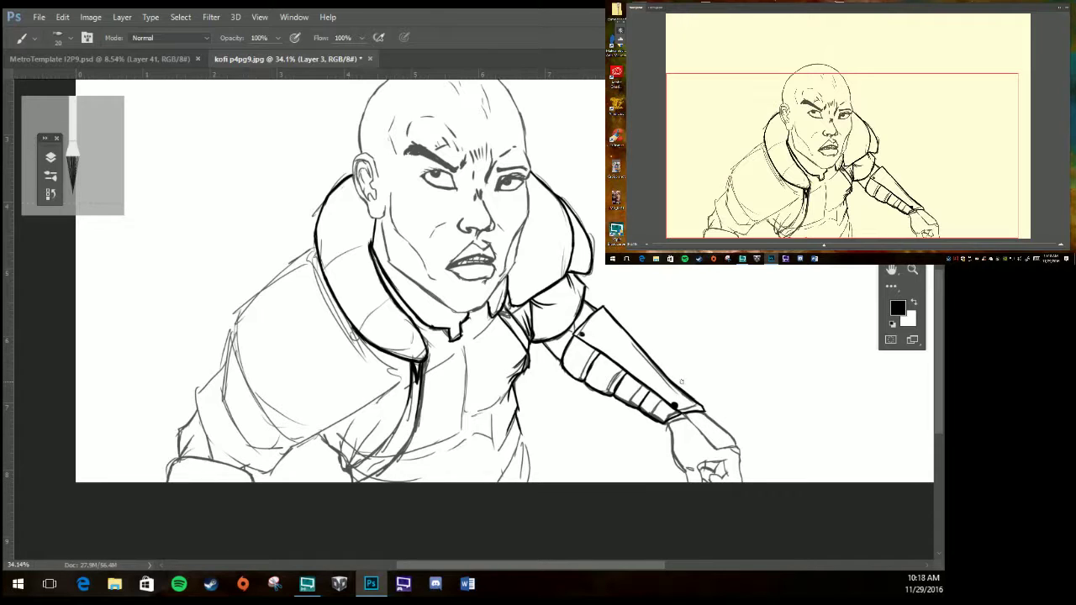
mouse_move(673, 406)
left_mouse_down()
mouse_move(738, 446)
mouse_move(723, 481)
mouse_move(697, 470)
mouse_move(704, 482)
left_mouse_up()
left_click_drag(673, 427, 677, 458)
mouse_move(675, 450)
left_mouse_down()
mouse_move(687, 480)
mouse_move(718, 469)
left_mouse_up()
left_click_drag(704, 463, 721, 476)
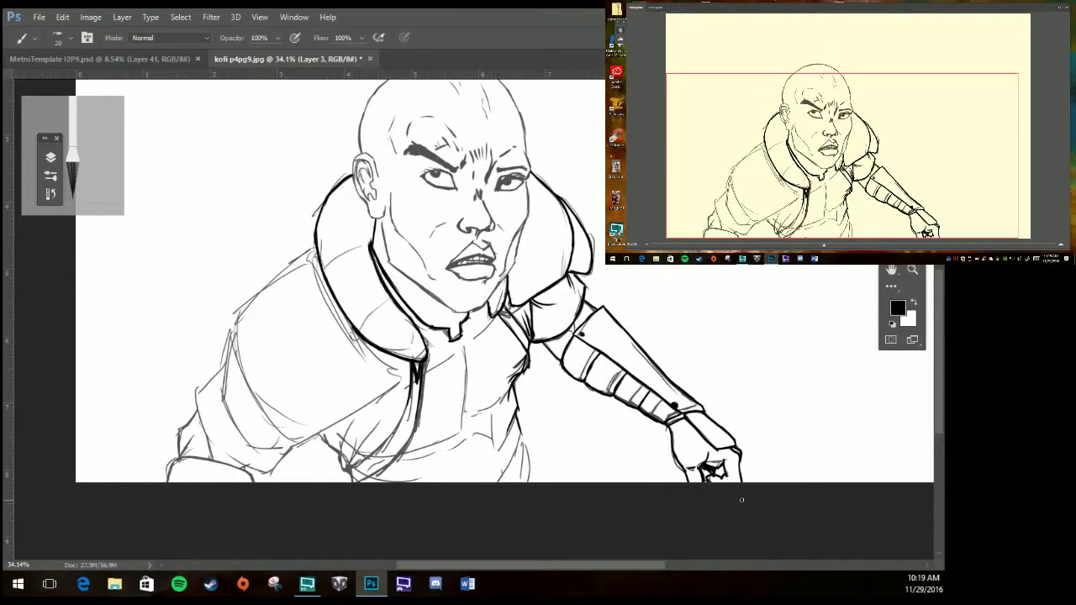
Ink the lines across the chest and torso.
left_click_drag(526, 431, 516, 455)
left_click_drag(527, 445, 524, 481)
left_click_drag(507, 425, 493, 462)
left_click_drag(494, 321, 427, 373)
left_click_drag(466, 383, 454, 437)
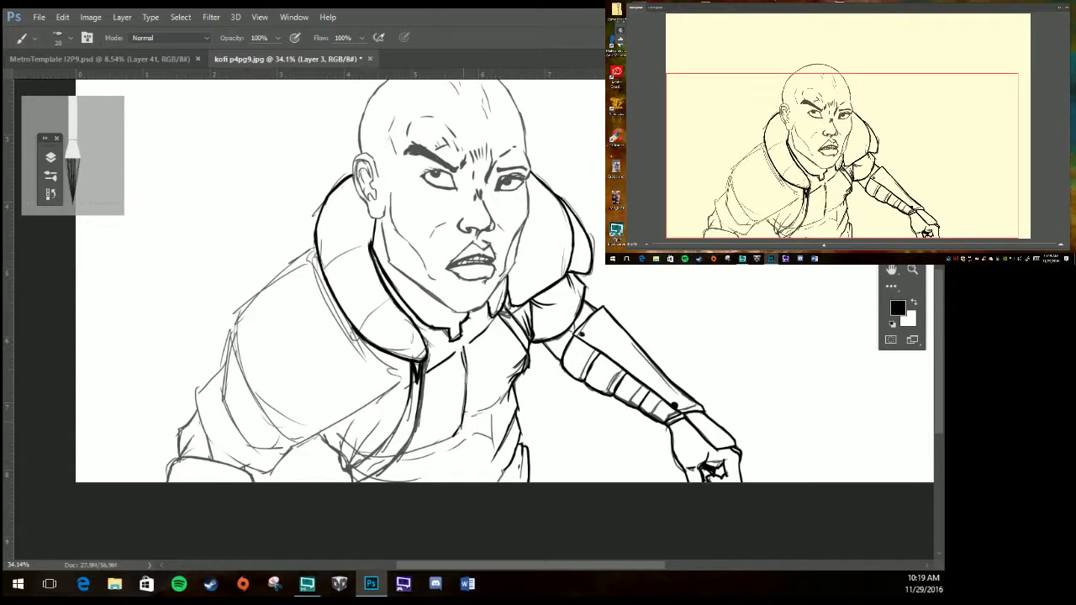
Ink the lower torso and lower-left chest lines.
left_click_drag(496, 408, 465, 420)
left_click_drag(454, 433, 410, 459)
left_click_drag(518, 309, 499, 319)
left_click_drag(408, 396, 348, 476)
left_click_drag(358, 464, 347, 482)
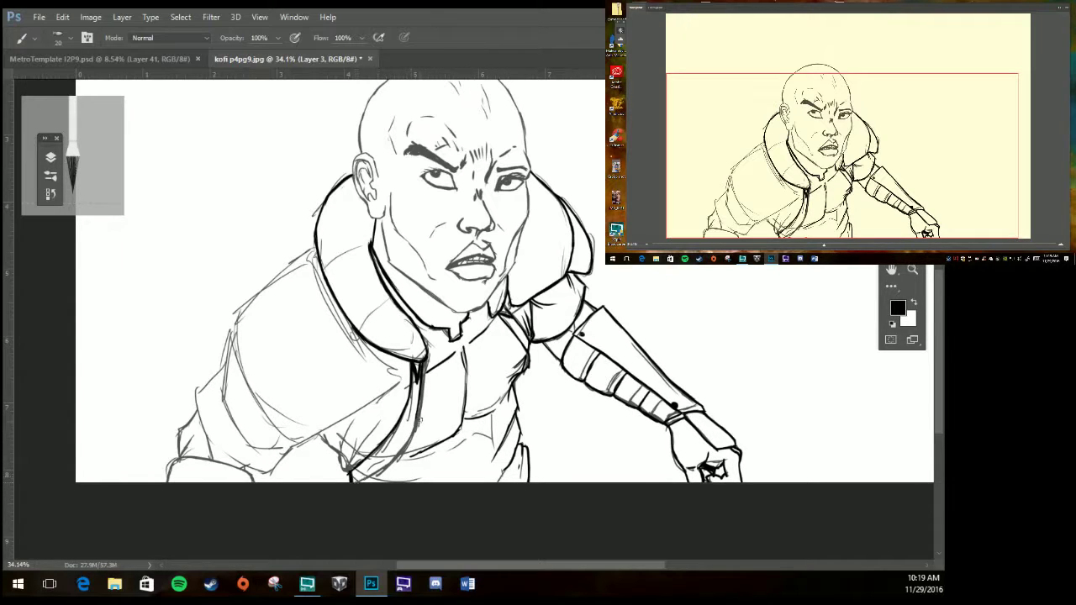
left_click_drag(420, 412, 362, 481)
left_click_drag(345, 432, 319, 462)
mouse_move(354, 445)
left_mouse_down()
mouse_move(340, 474)
mouse_move(351, 474)
left_mouse_up()
left_click_drag(479, 457, 404, 481)
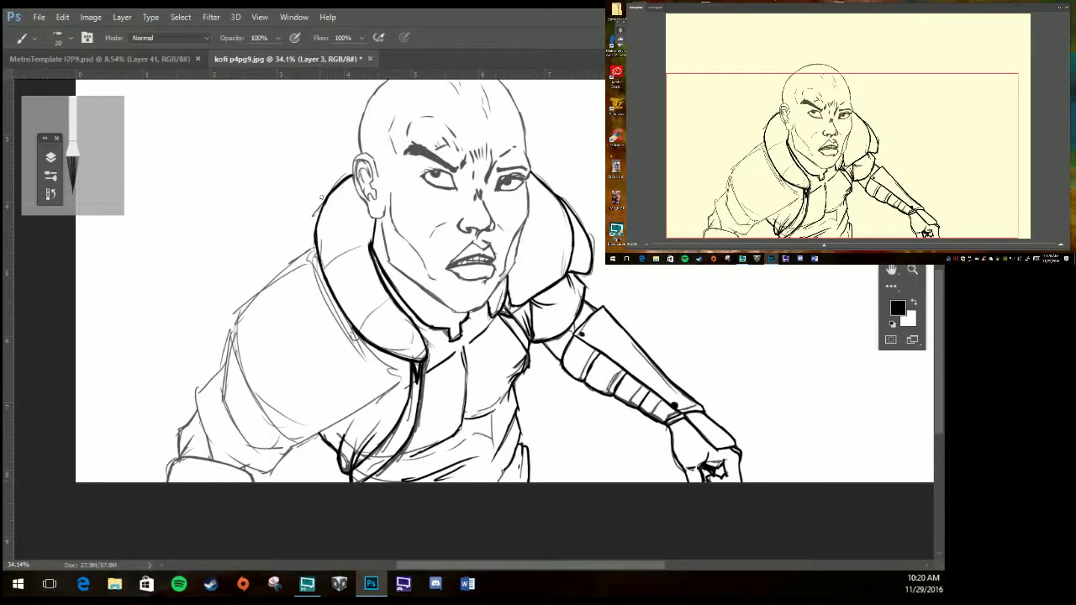
Outline the big left shoulder pad, including its top, lower edge and bottom-left corner.
mouse_move(330, 194)
left_mouse_down()
mouse_move(238, 338)
mouse_move(290, 439)
mouse_move(365, 405)
left_mouse_up()
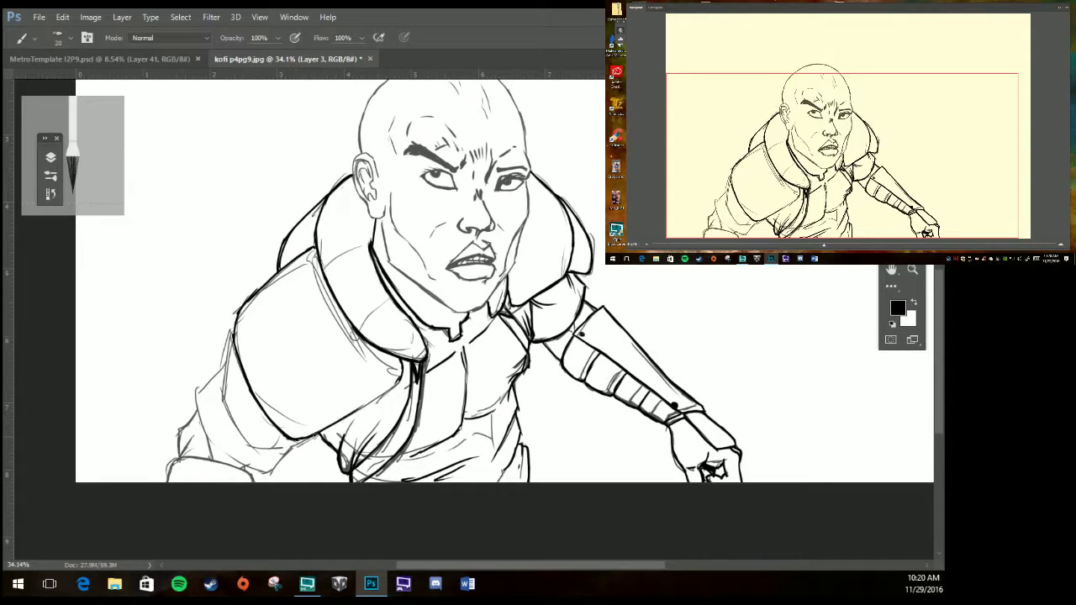
mouse_move(236, 326)
left_mouse_down()
mouse_move(224, 398)
mouse_move(293, 448)
left_mouse_up()
left_click_drag(222, 364, 197, 390)
mouse_move(197, 388)
left_mouse_down()
mouse_move(267, 472)
mouse_move(306, 439)
left_mouse_up()
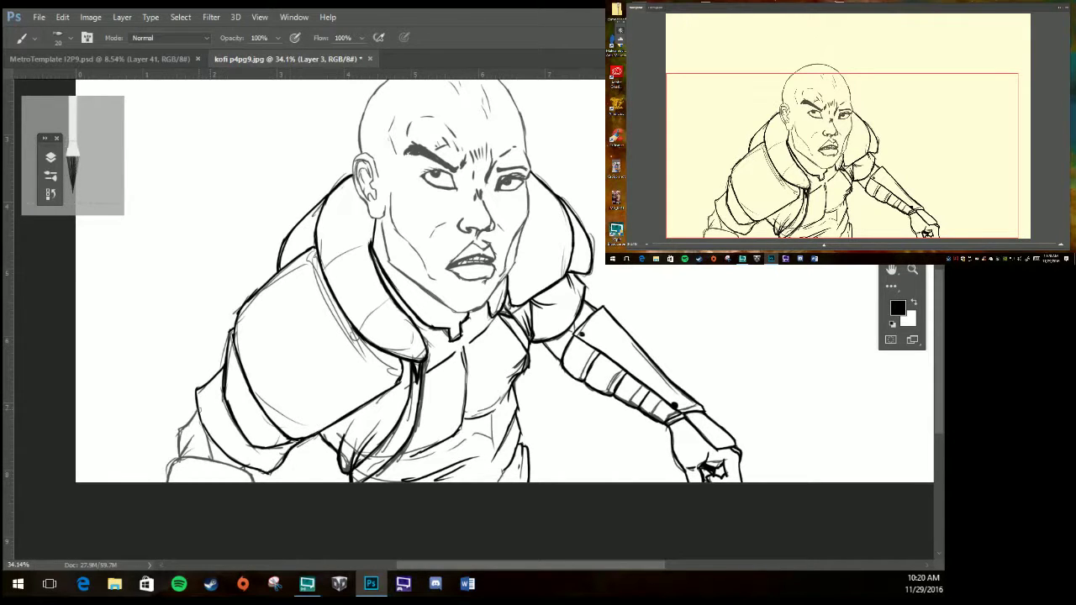
mouse_move(200, 409)
left_mouse_down()
mouse_move(180, 462)
mouse_move(252, 479)
left_mouse_up()
left_click_drag(180, 457, 166, 481)
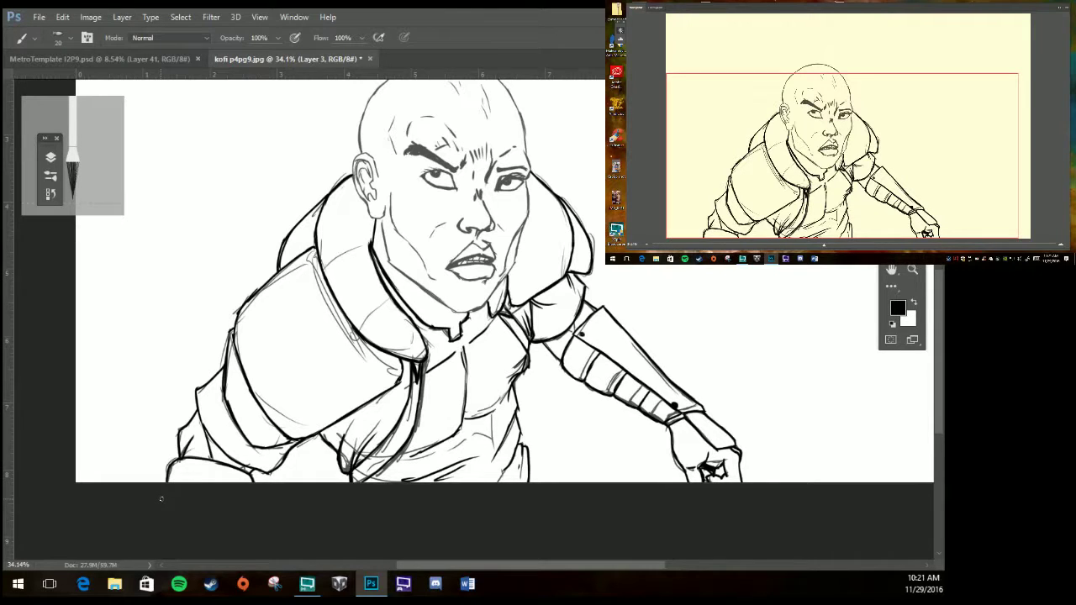
Restore Layer 2 to 100% fill and erase faint sketch lines over the shoulder and torso.
scroll(161, 498, "up", 2)
key("z")
left_click(50, 157)
left_click(134, 245)
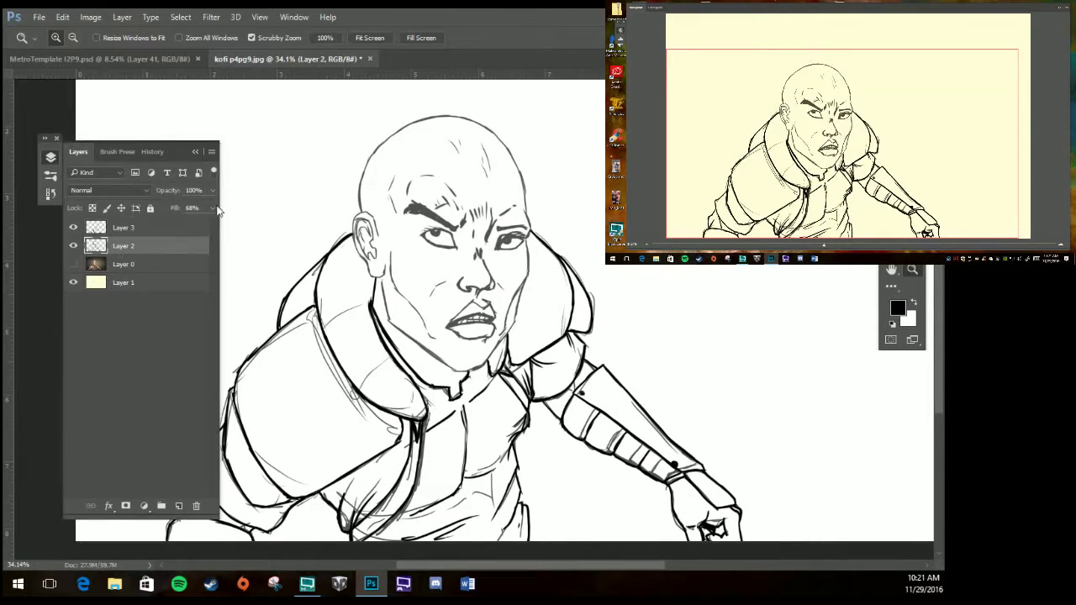
left_click_drag(217, 210, 222, 211)
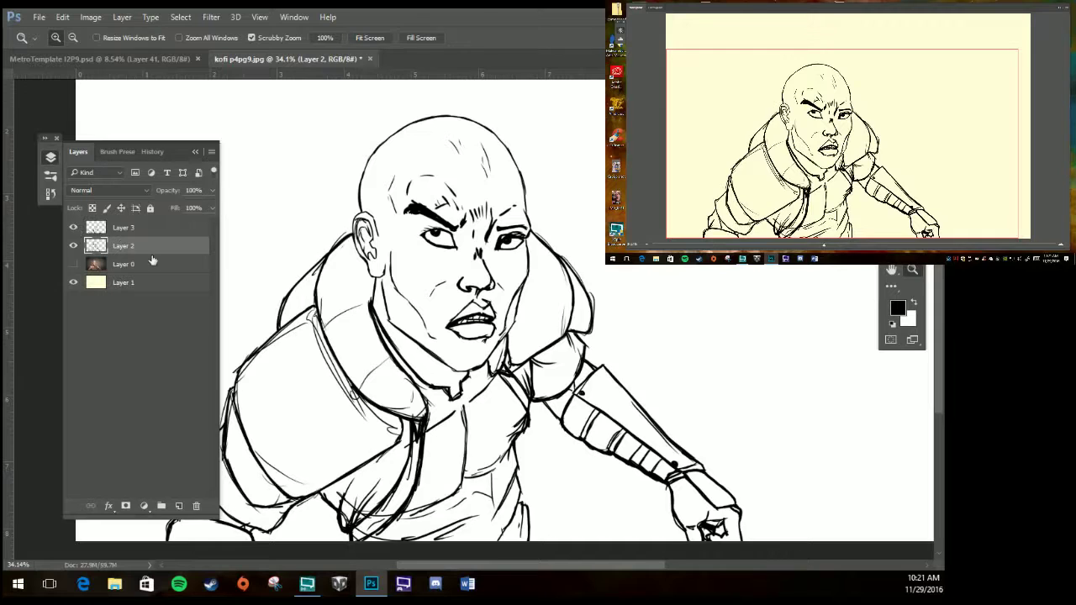
key("e")
mouse_move(572, 243)
left_mouse_down()
mouse_move(395, 538)
mouse_move(260, 253)
left_mouse_up()
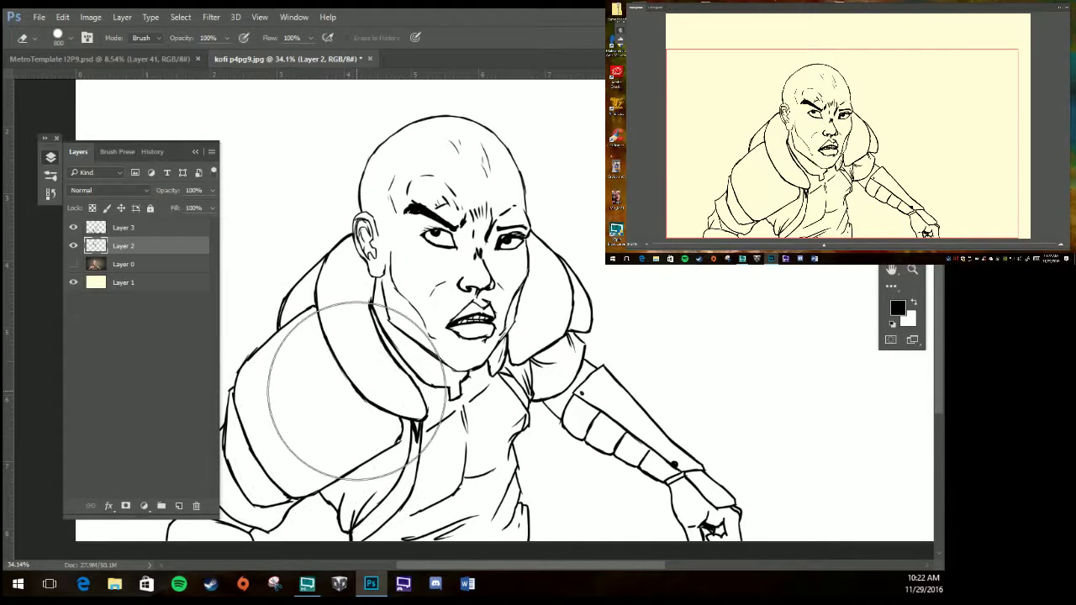
Merge Layer 3 down into Layer 2, add a new layer, and choose pink-red.
right_click(164, 229)
left_click(198, 443)
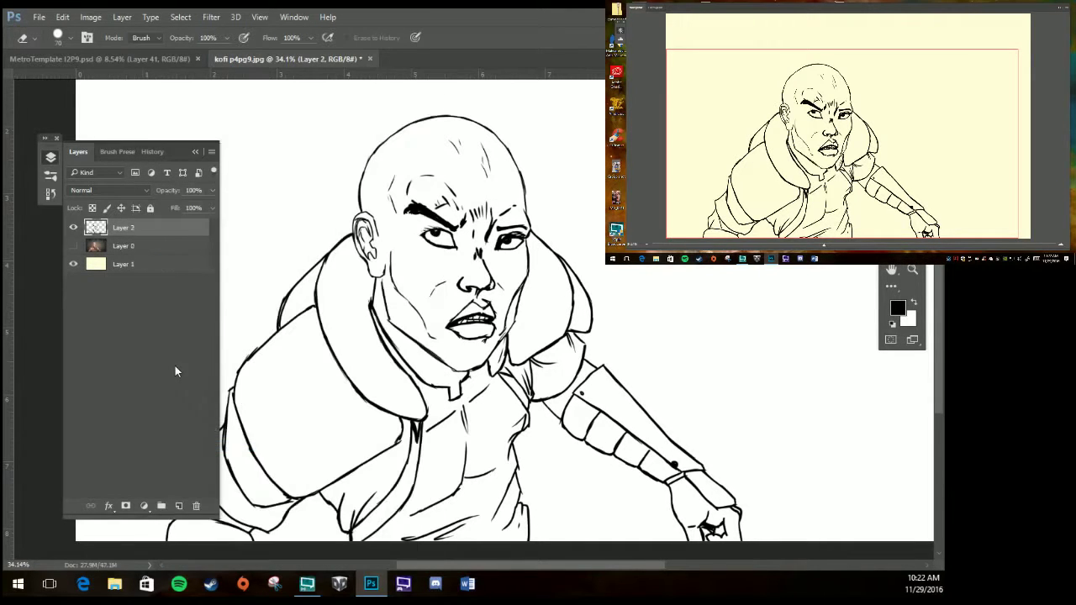
left_click(126, 264)
left_click(178, 505)
left_click(898, 308)
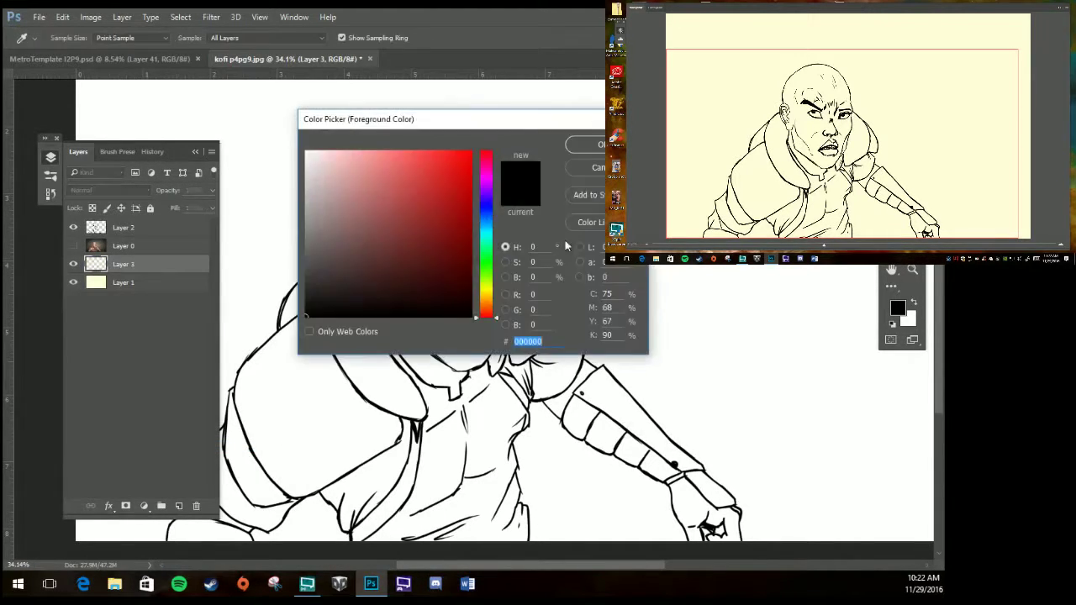
left_click(410, 149)
left_click(626, 139)
Fill the new layer pink-red, fade Layer 2's opacity, and add Layer 4 above it.
key("g")
left_click(671, 271)
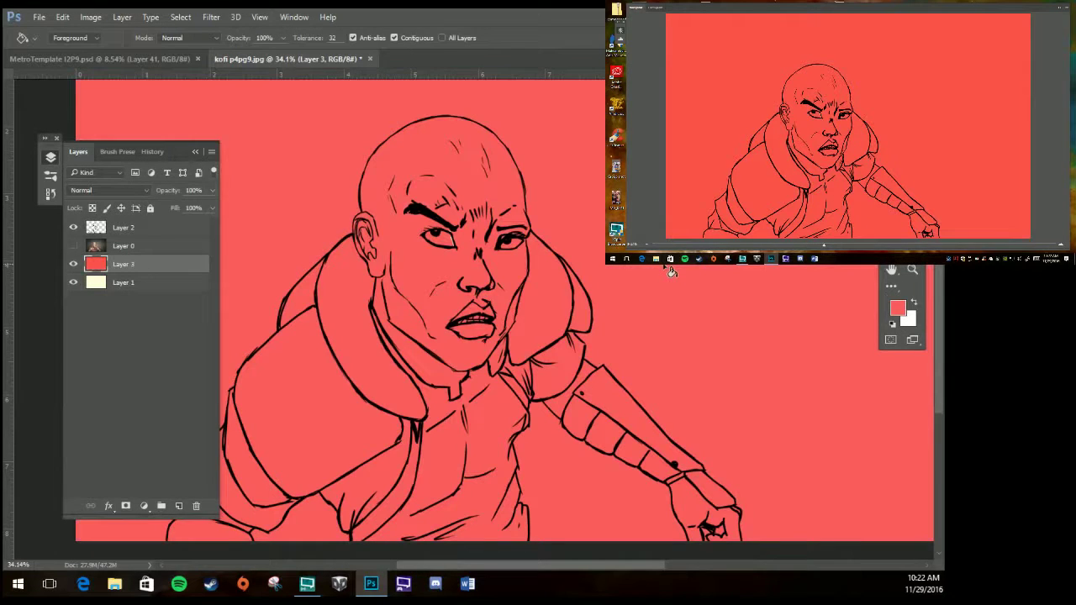
left_click(171, 232)
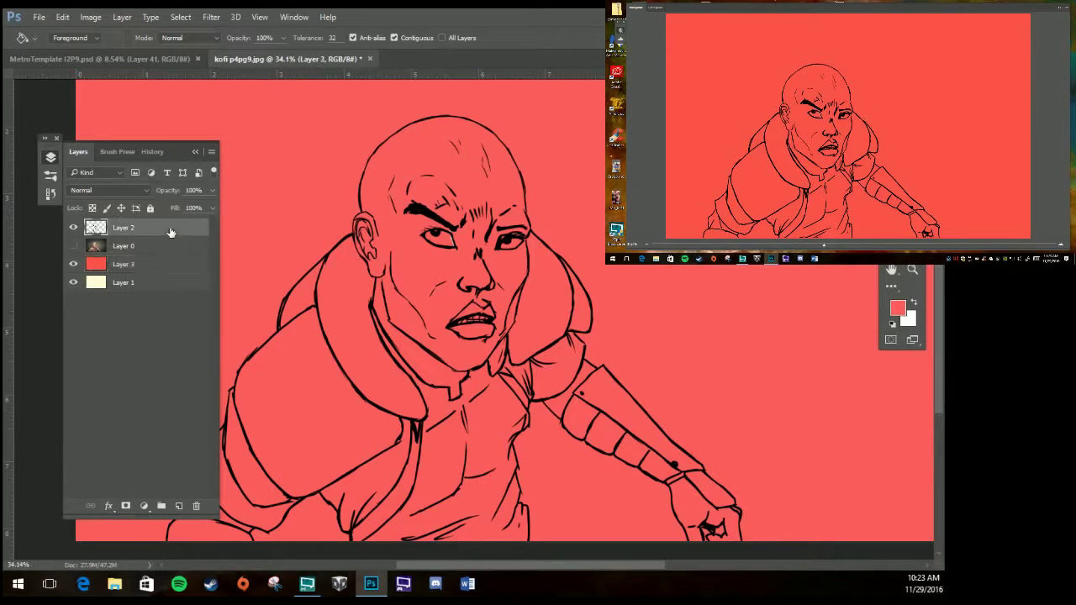
left_click(212, 190)
left_click_drag(208, 224, 187, 221)
key("ctrl+shift+alt+n")
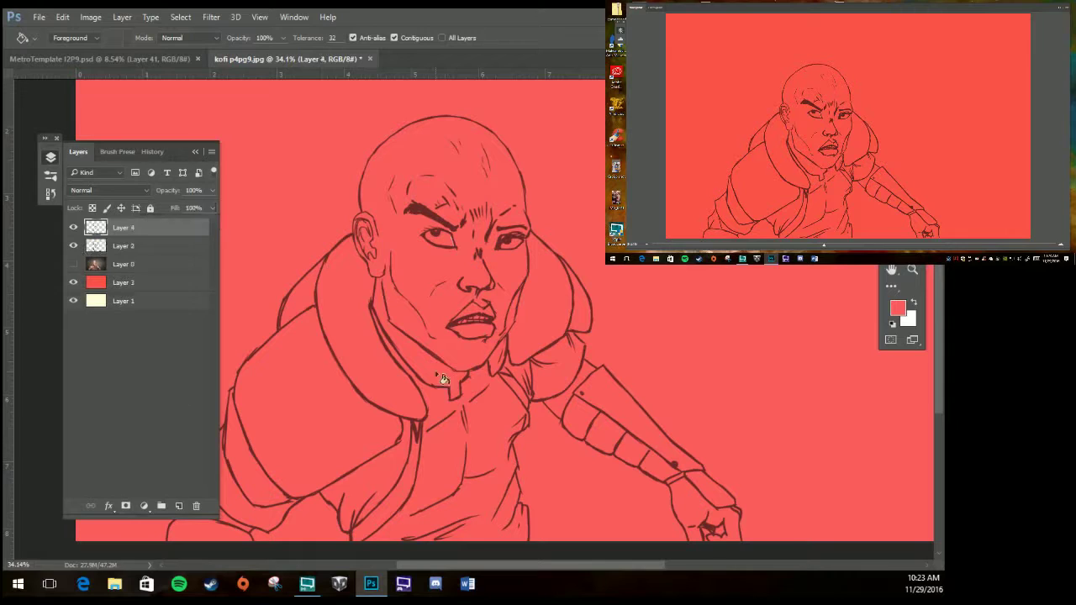
left_click(196, 154)
With a black brush, ink the neck, chin, both jaw lines and below the right collar.
key("b")
key("d")
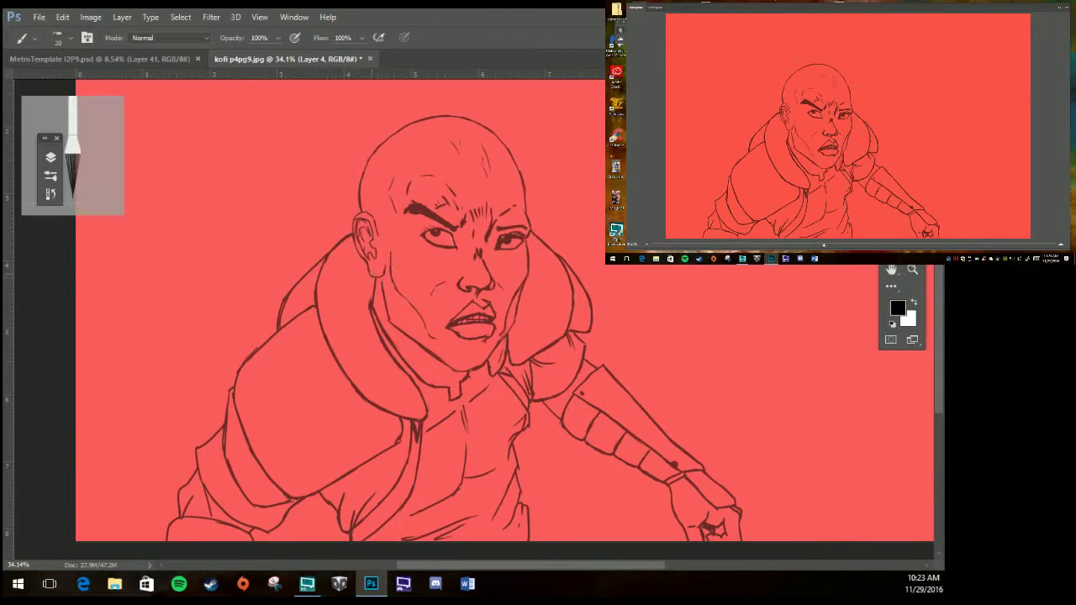
mouse_move(390, 324)
left_mouse_down()
mouse_move(428, 389)
mouse_move(452, 398)
mouse_move(449, 386)
mouse_move(451, 402)
left_mouse_up()
key("e")
key("b")
mouse_move(461, 380)
left_mouse_down()
mouse_move(457, 396)
mouse_move(493, 387)
mouse_move(493, 355)
mouse_move(467, 375)
left_mouse_up()
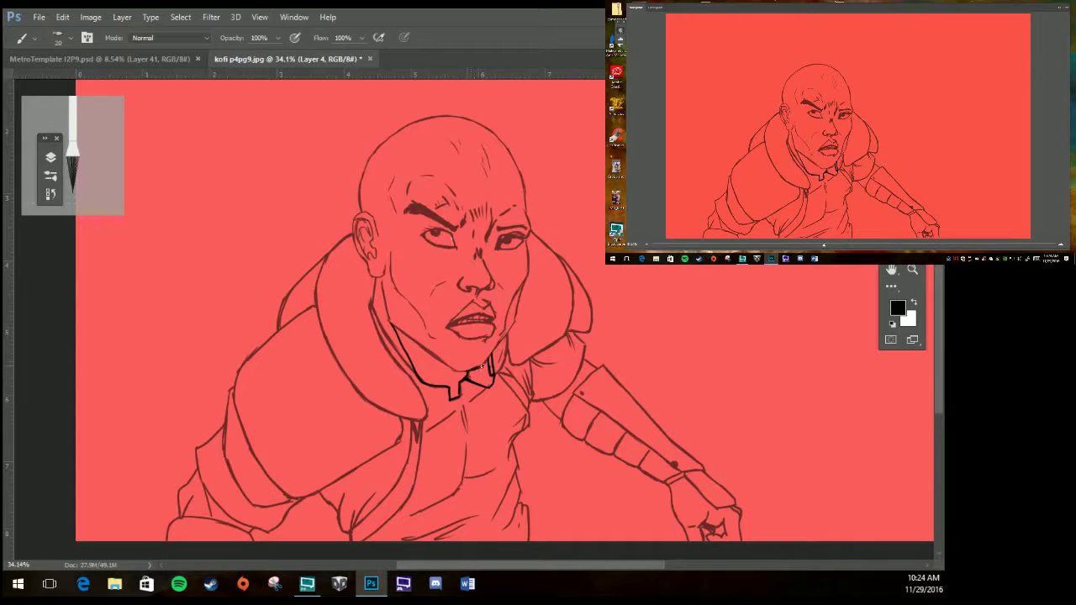
mouse_move(393, 324)
left_mouse_down()
mouse_move(458, 410)
mouse_move(473, 383)
left_mouse_up()
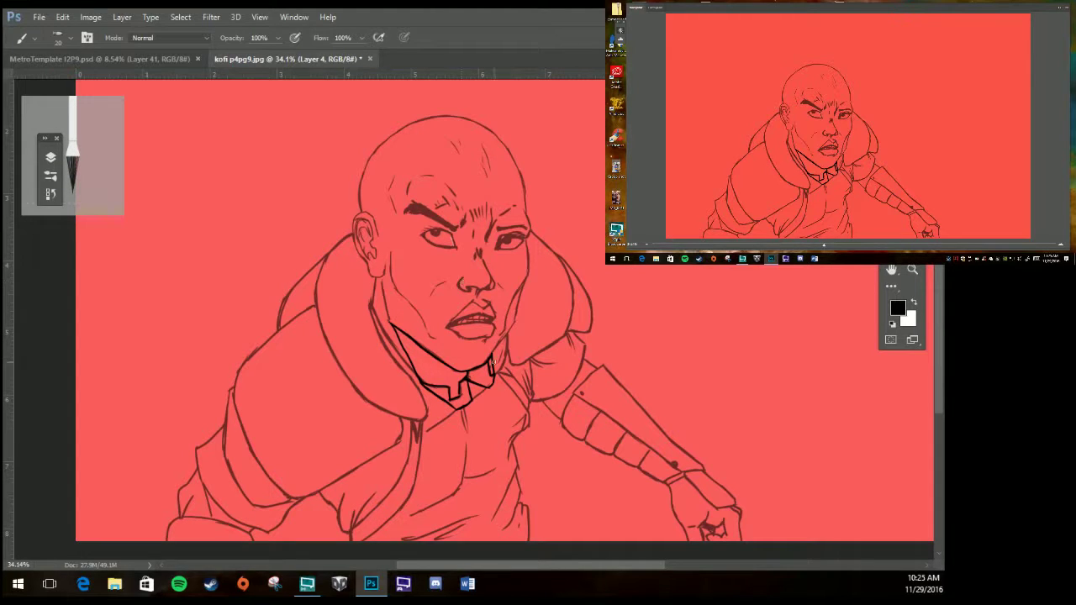
mouse_move(492, 363)
left_mouse_down()
mouse_move(529, 247)
mouse_move(562, 271)
mouse_move(541, 343)
mouse_move(509, 363)
mouse_move(526, 360)
left_mouse_up()
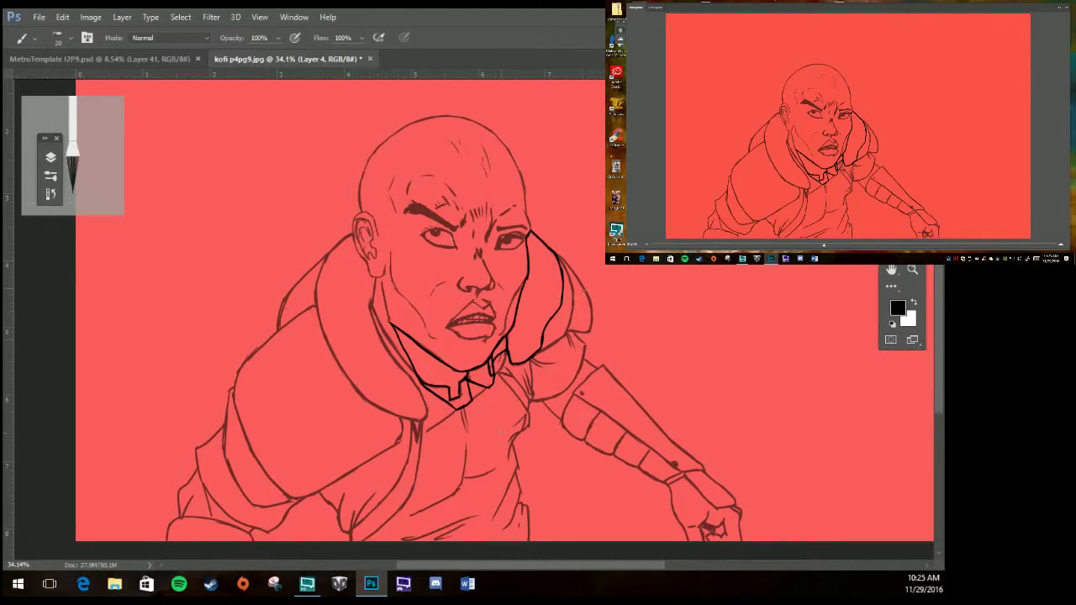
mouse_move(530, 360)
left_mouse_down()
mouse_move(533, 392)
mouse_move(560, 398)
mouse_move(585, 348)
mouse_move(533, 358)
left_mouse_up()
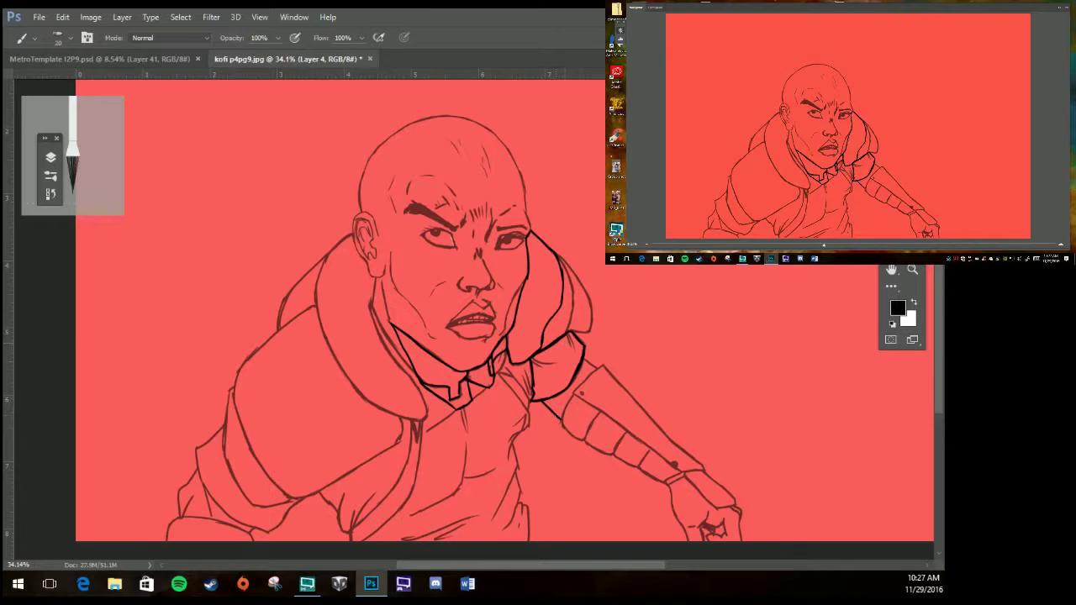
Ink the edges of the forearm armour segment.
key("e")
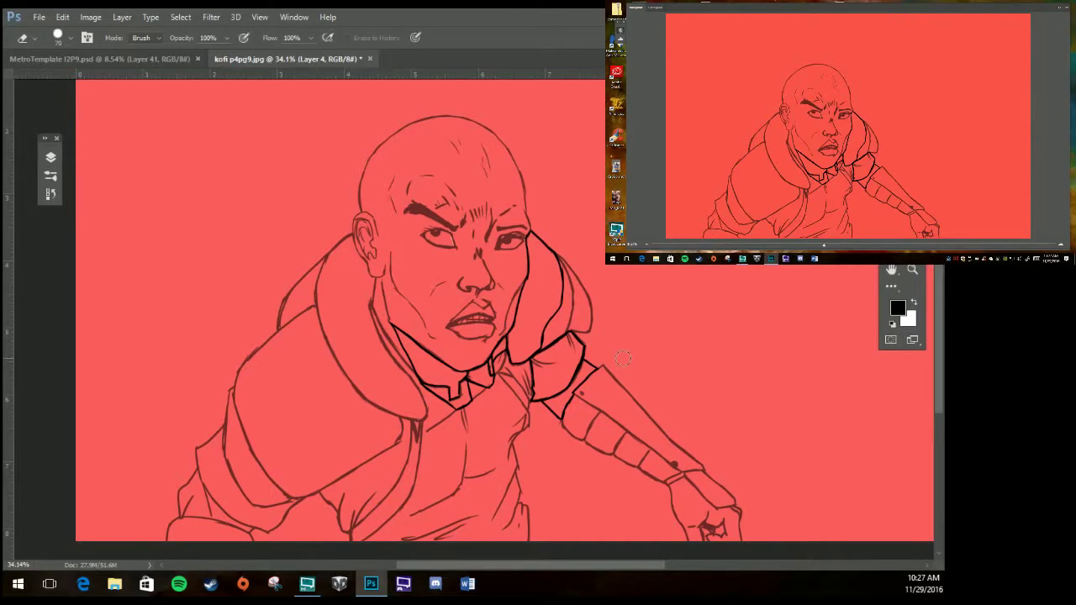
key("b")
mouse_move(601, 365)
left_mouse_down()
mouse_move(626, 390)
mouse_move(584, 438)
left_mouse_up()
left_click_drag(561, 402, 582, 438)
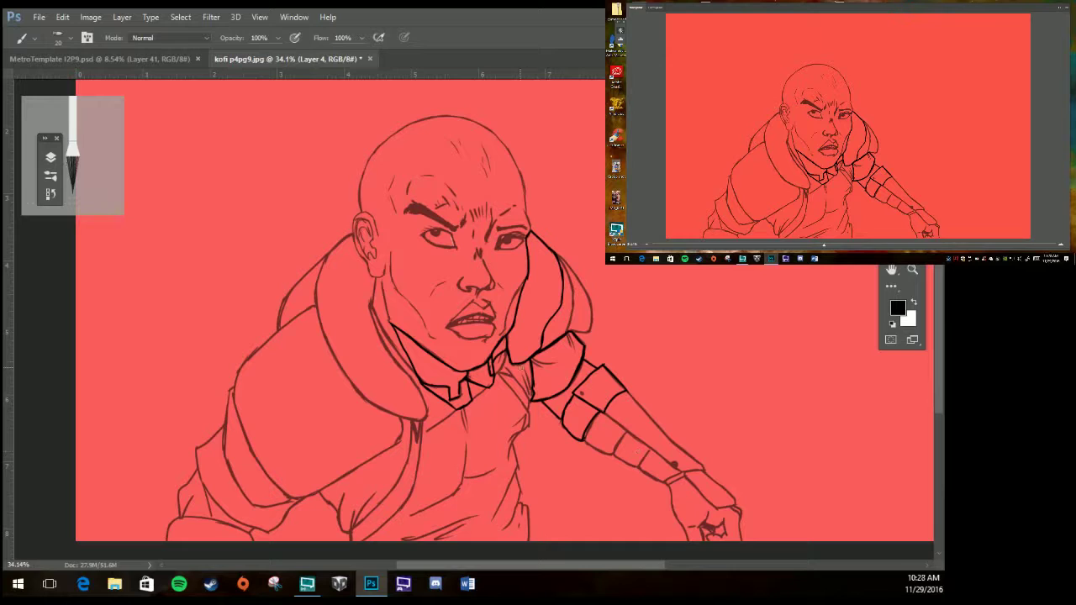
scroll(526, 392, "down", 3)
Ink the jacket edge, a torso line and curves across the chest.
left_click_drag(395, 336, 346, 424)
left_click_drag(320, 388, 402, 332)
mouse_move(515, 368)
left_mouse_down()
mouse_move(494, 429)
mouse_move(514, 399)
left_mouse_up()
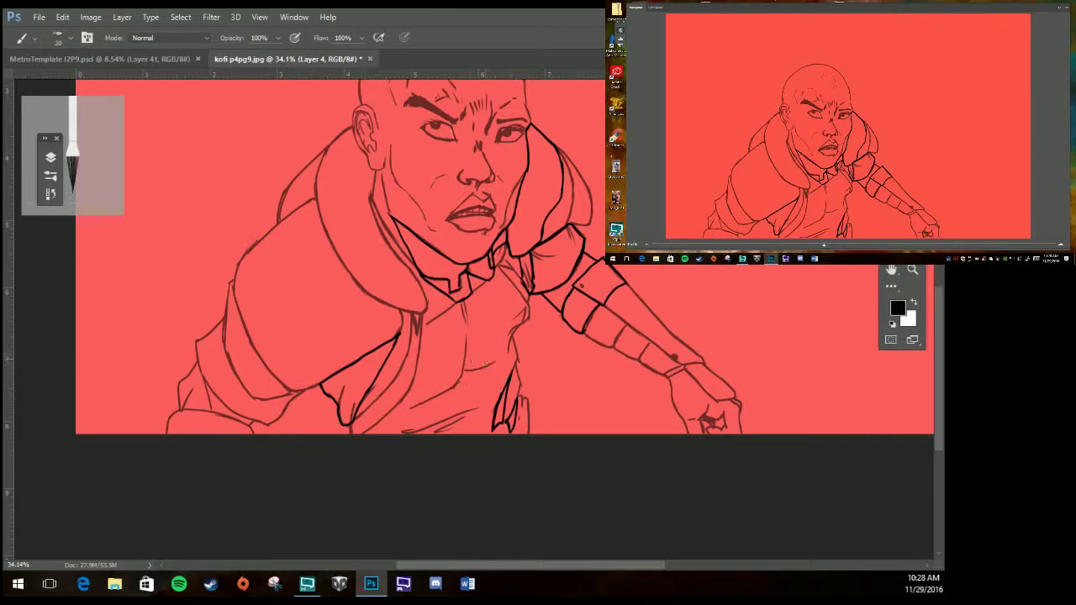
mouse_move(467, 348)
left_mouse_down()
mouse_move(496, 360)
mouse_move(425, 402)
left_mouse_up()
mouse_move(462, 372)
left_mouse_down()
mouse_move(427, 402)
mouse_move(475, 417)
left_mouse_up()
Ink the lower-left sleeve folds and edge, including short strokes near its bottom.
mouse_move(274, 397)
left_mouse_down()
mouse_move(267, 368)
mouse_move(402, 309)
left_mouse_up()
left_click_drag(246, 357, 228, 391)
mouse_move(205, 381)
left_mouse_down()
mouse_move(251, 420)
mouse_move(300, 427)
left_mouse_up()
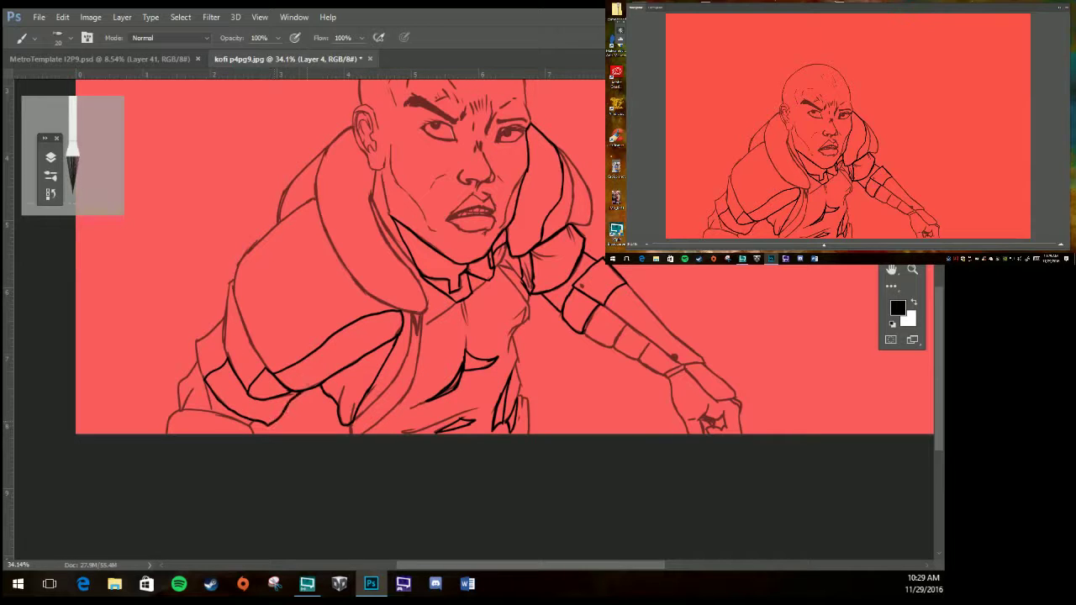
left_click_drag(195, 364, 168, 436)
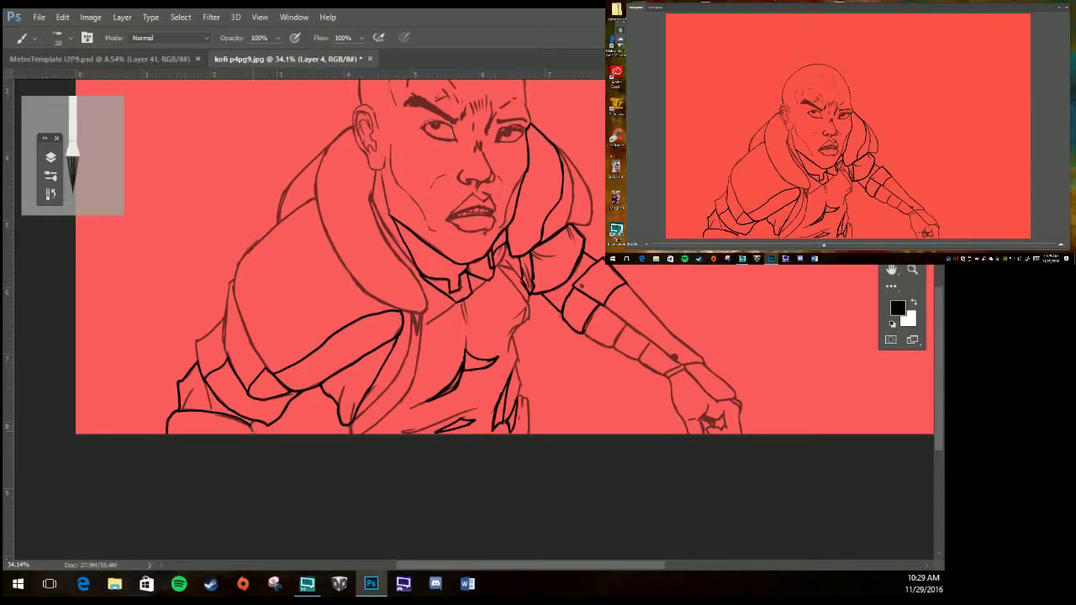
left_click_drag(252, 420, 250, 435)
mouse_move(348, 129)
left_mouse_down()
mouse_move(372, 195)
mouse_move(370, 165)
left_mouse_up()
scroll(474, 376, "up", 2)
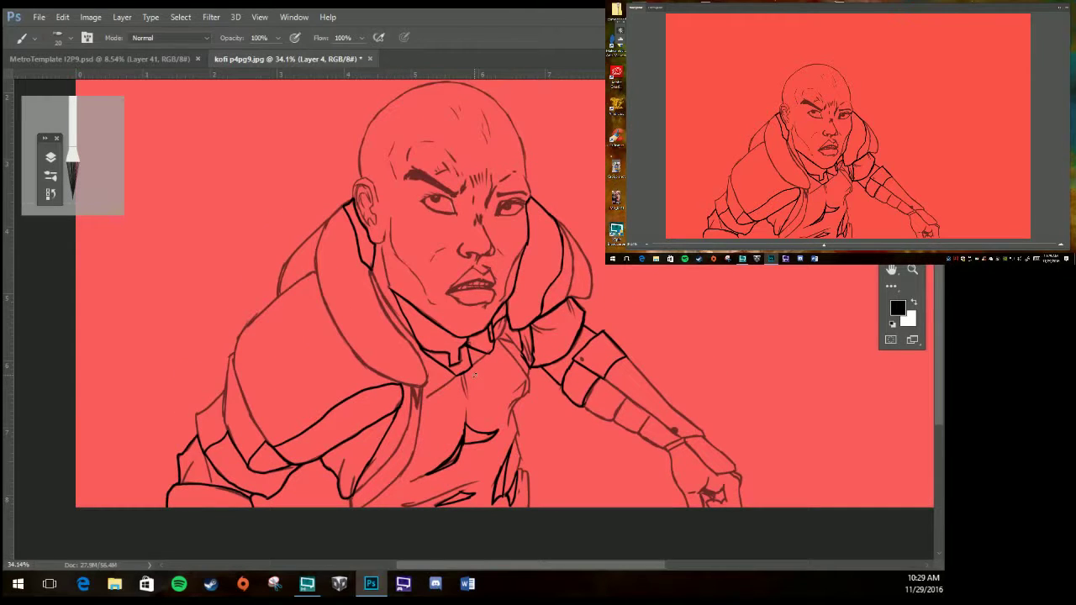
Restore Layer 2's sketch lines to full strength and check the MetroTemplate comic page.
left_click(50, 157)
left_click(126, 245)
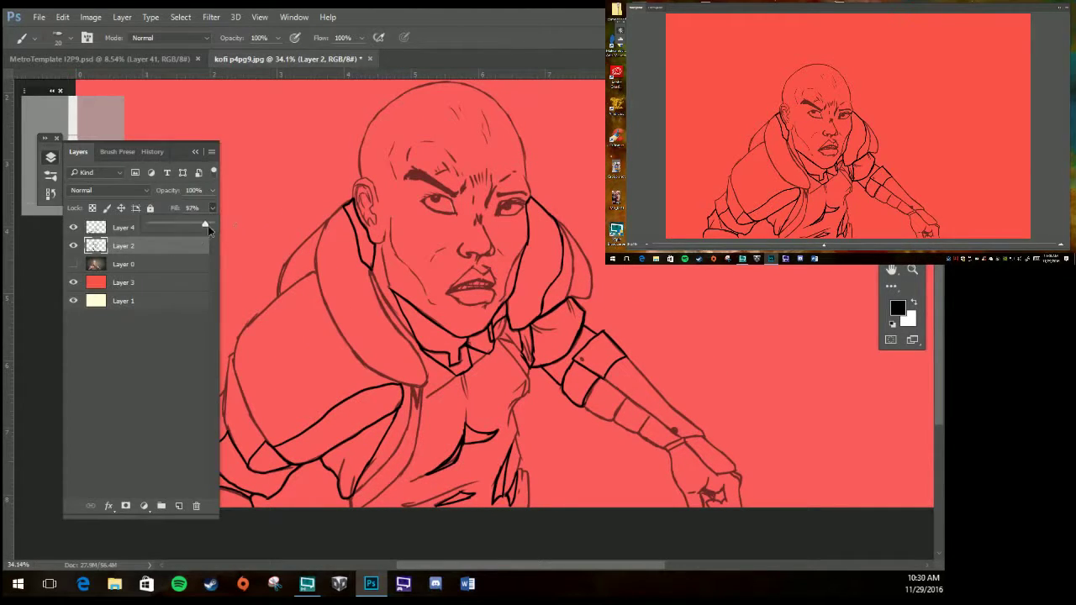
left_click_drag(212, 207, 268, 230)
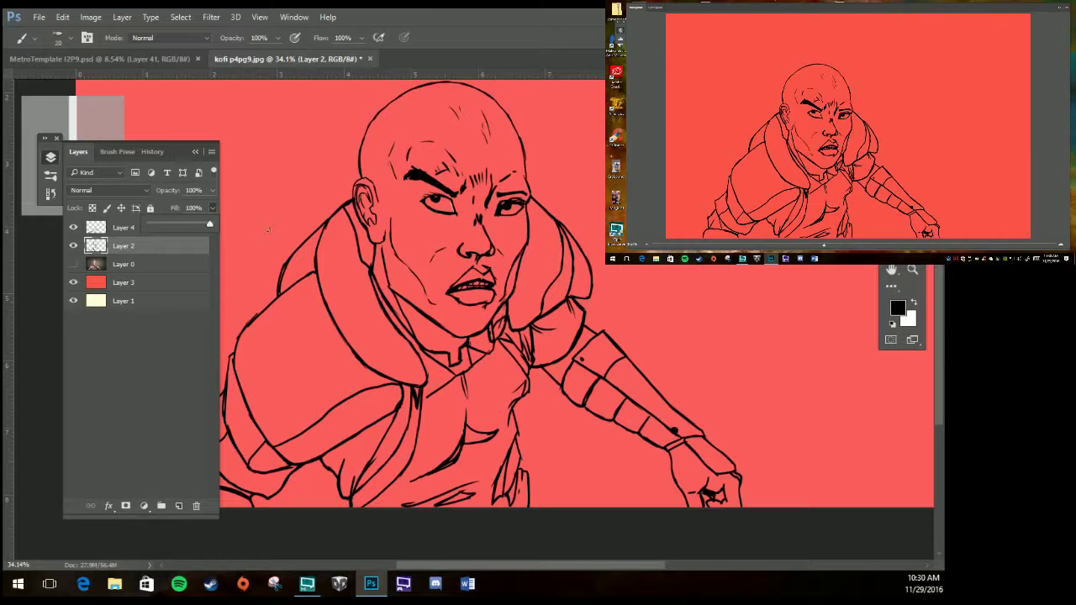
scroll(269, 230, "down", 2)
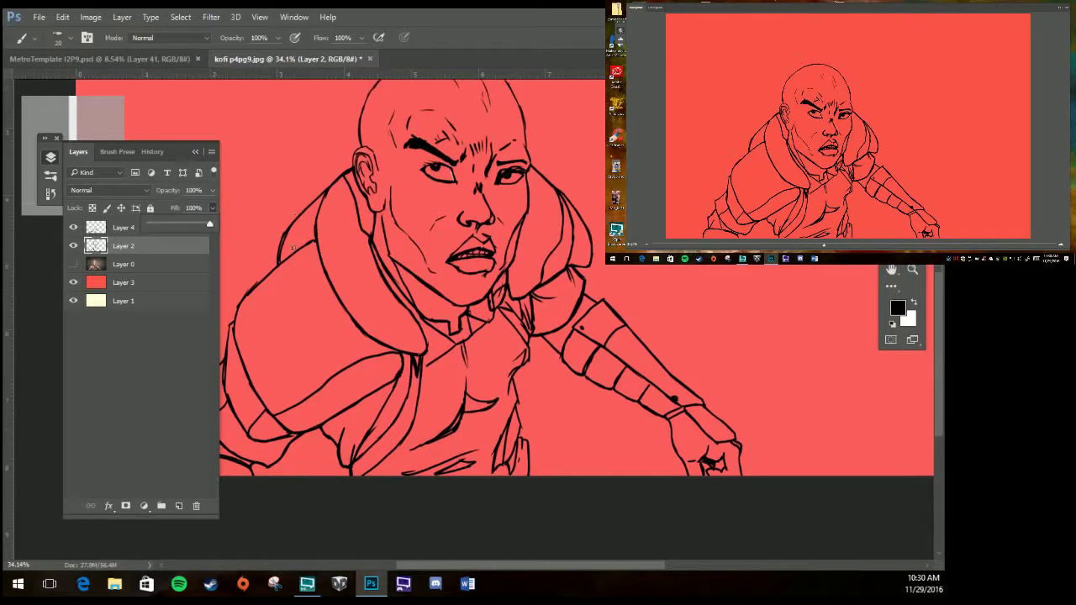
left_click(98, 59)
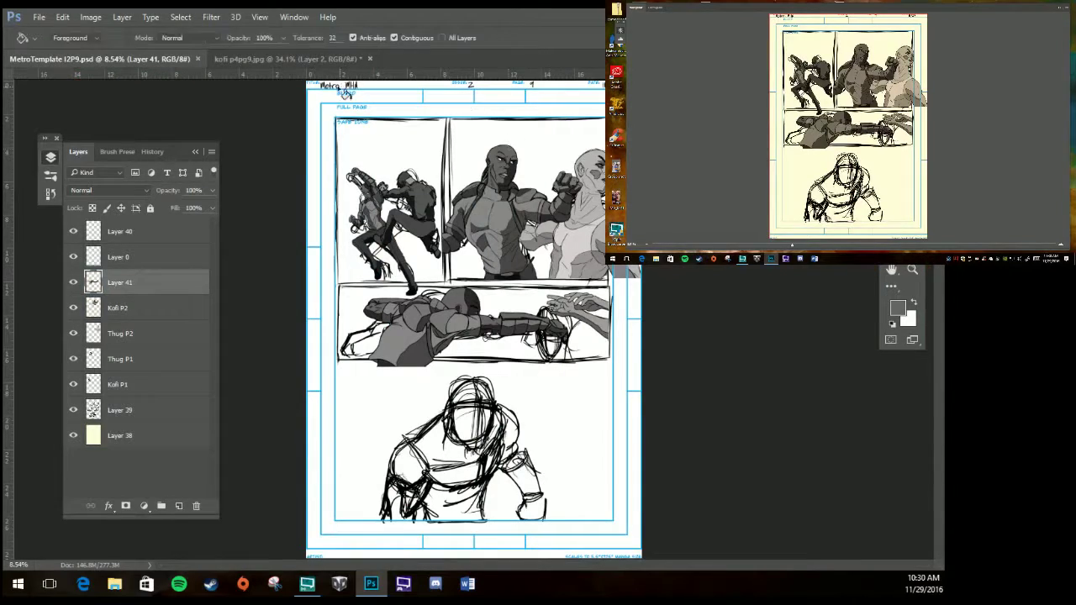
left_click(286, 59)
Flat-fill the head, ear, chin and the strip by the shoulder with grey.
left_click(477, 160)
left_click(366, 200)
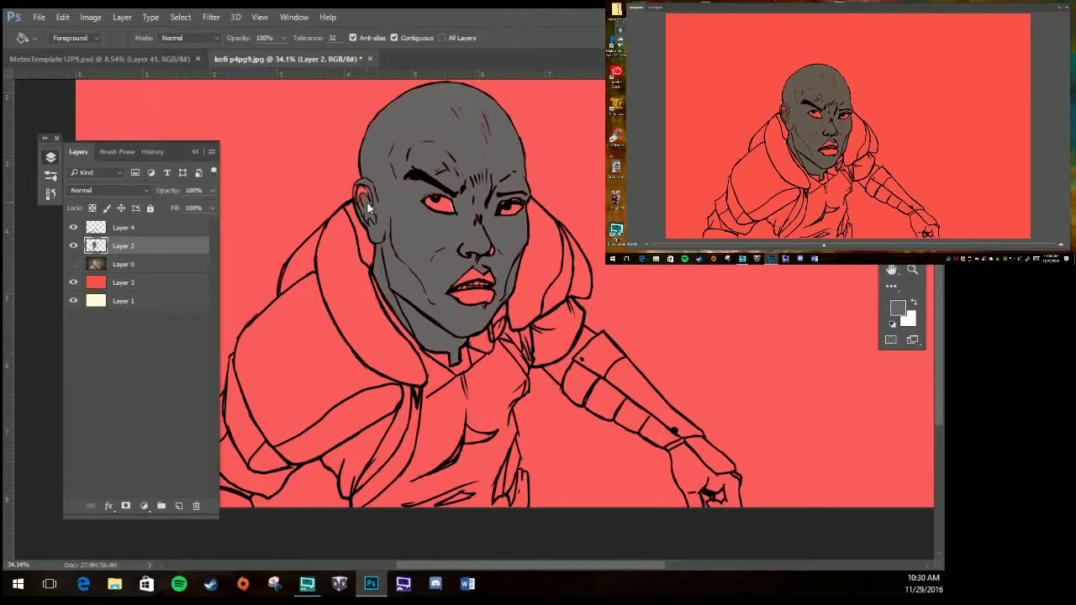
left_click(458, 305)
left_click(555, 374)
key("z")
left_click_drag(505, 244, 554, 272)
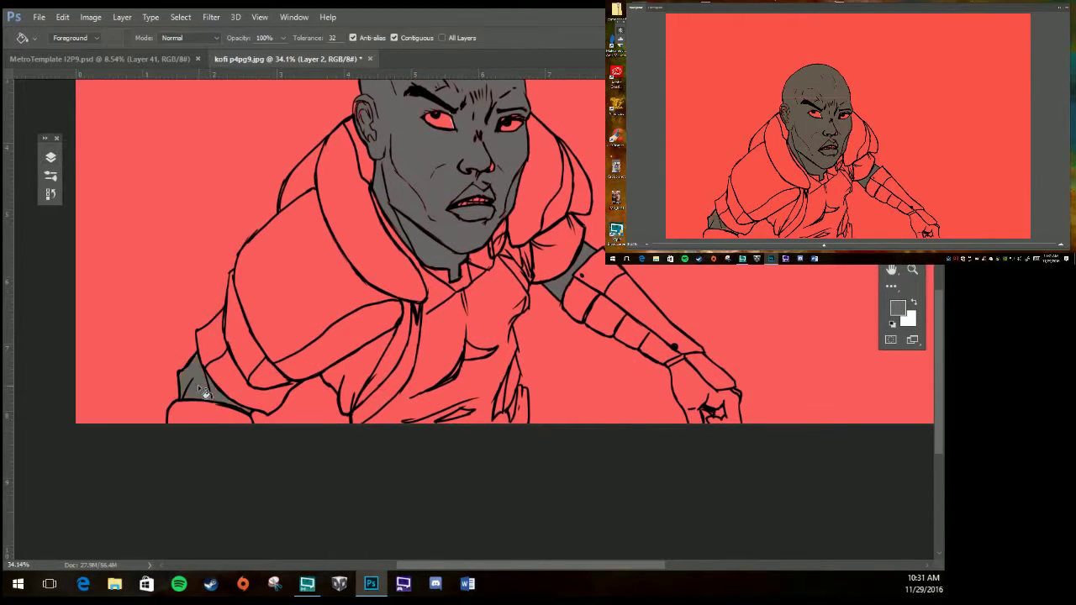
scroll(538, 311, "up", 4)
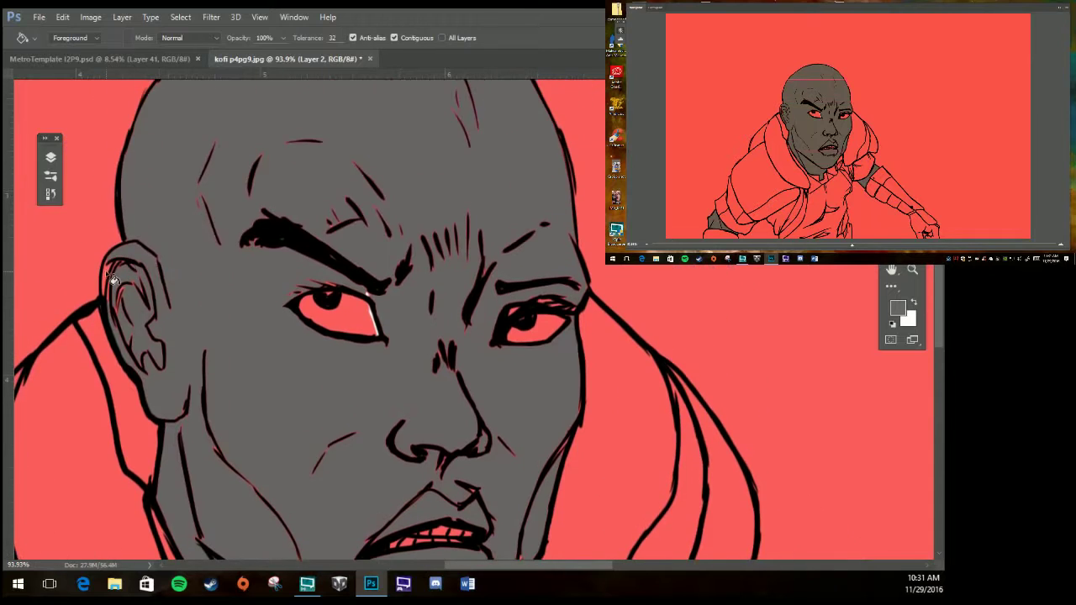
scroll(521, 344, "down", 6)
scroll(510, 370, "down", 4)
left_click_drag(510, 370, 185, 180)
Fill both shoulder pads, the collar pieces and two forearm segments with grey.
key("ctrl+Tab")
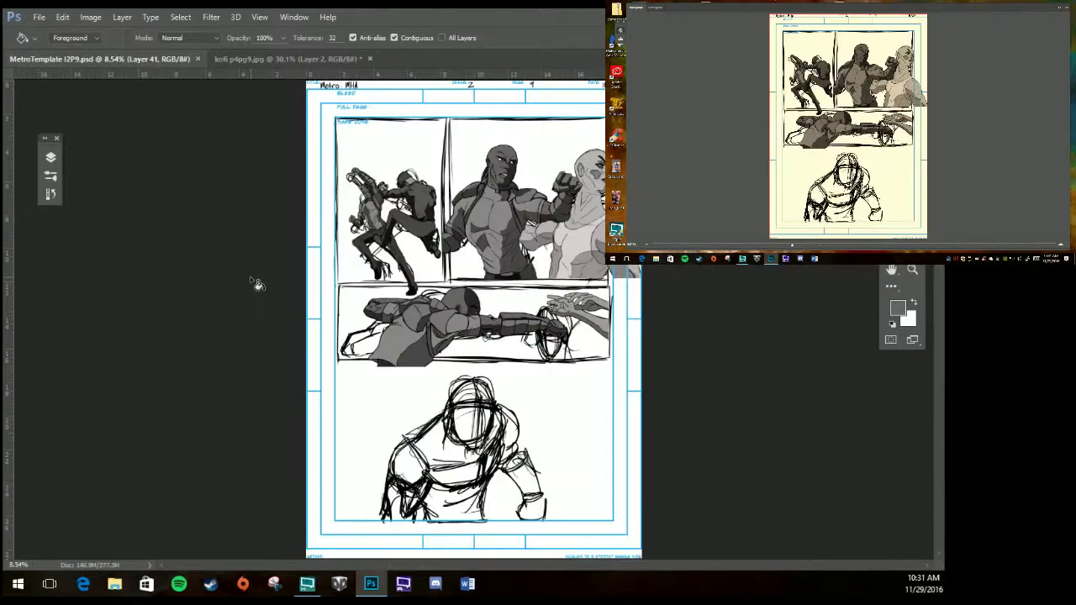
key("g")
key("ctrl+Tab")
left_click(416, 312)
left_click(295, 395)
left_click(403, 336)
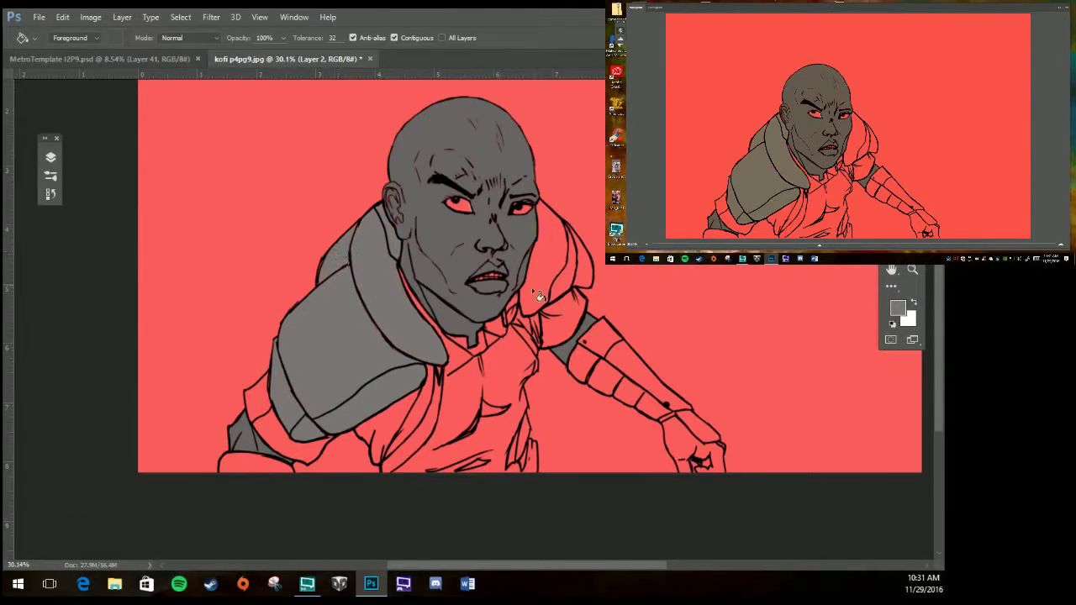
left_click(516, 312)
left_click(551, 220)
left_click(588, 369)
left_click(643, 400)
scroll(672, 428, "down", 2)
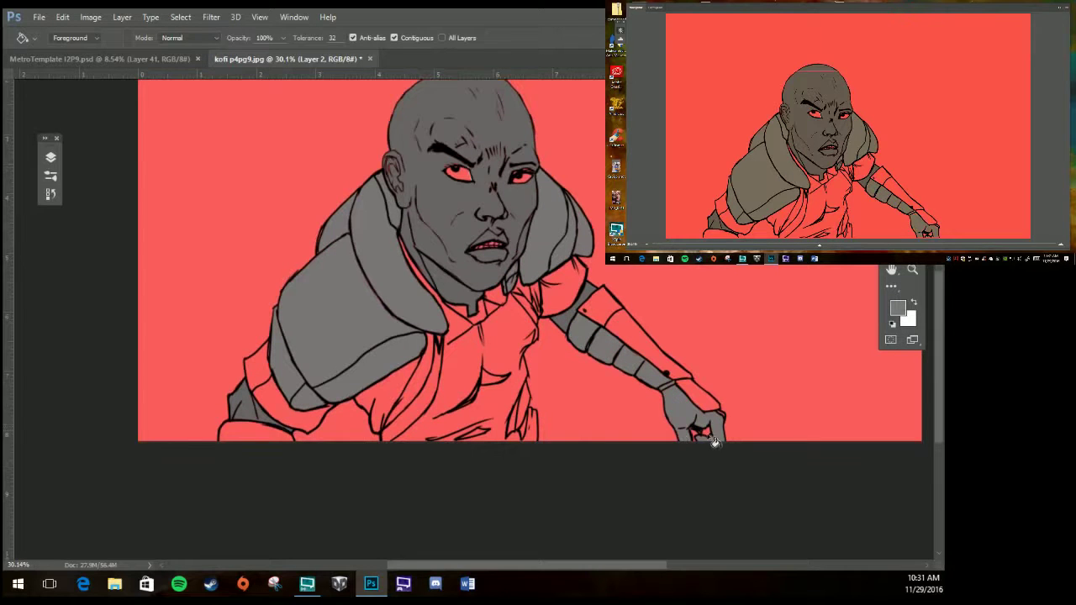
scroll(701, 436, "down", 2)
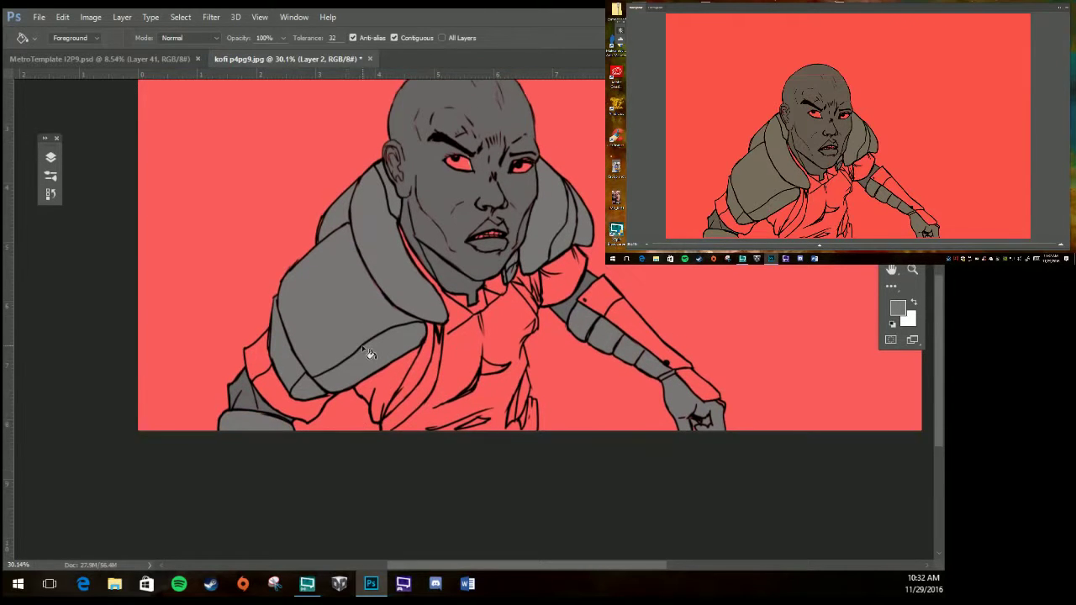
Sample the grey from the MetroTemplate comic page and fill the arm with it.
key("ctrl+Tab")
key("i")
key("g")
left_click(286, 59)
left_click(126, 59)
key("i")
left_click(509, 315)
key("g")
key("ctrl+Tab")
left_click(638, 328)
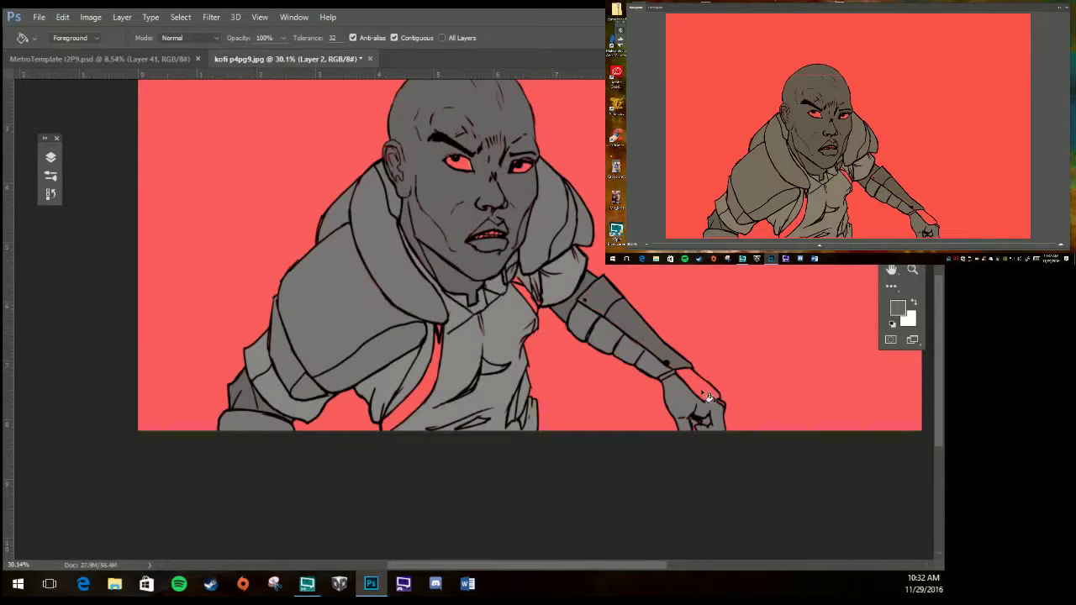
Toggle back to the comic page with the Eyedropper, then return to the figure with Paint Bucket.
key("ctrl+Tab")
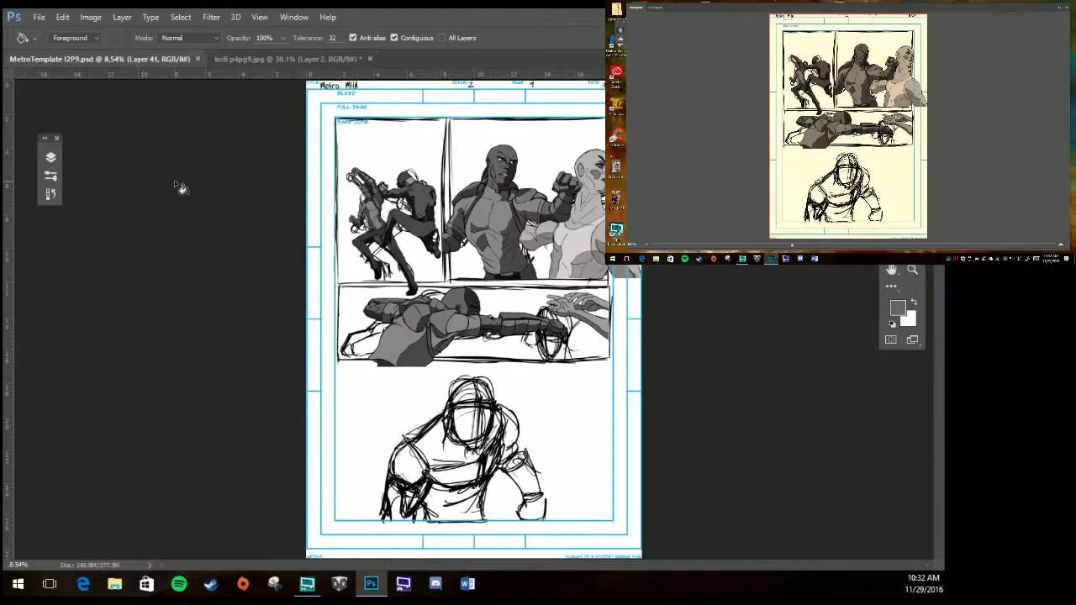
key("i")
key("g")
key("ctrl+Tab")
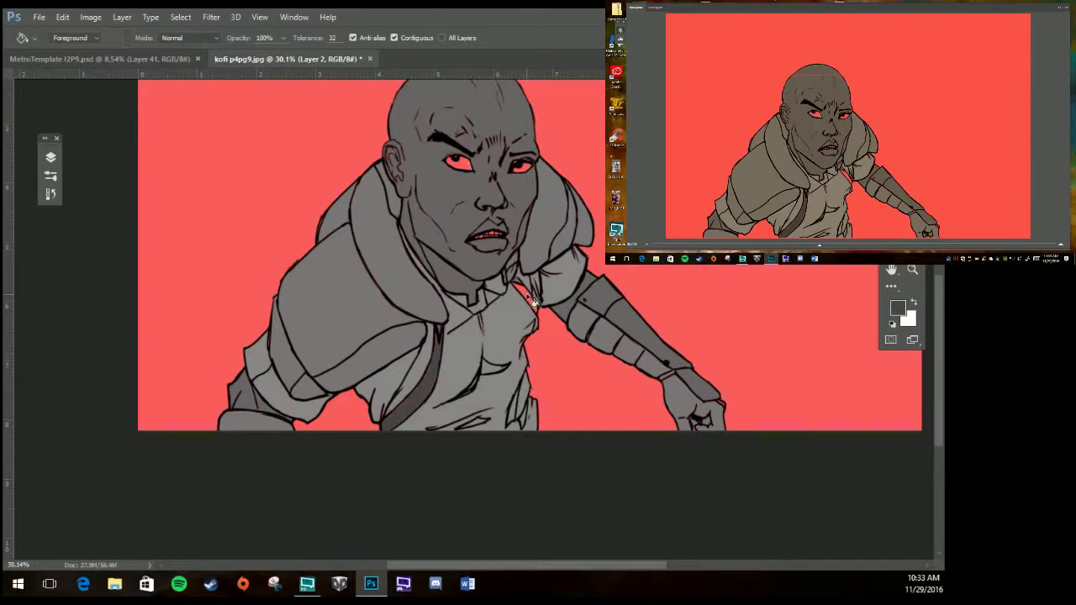
Fill both eyes white with a white foreground colour.
key("x")
left_click(521, 167)
left_click(459, 163)
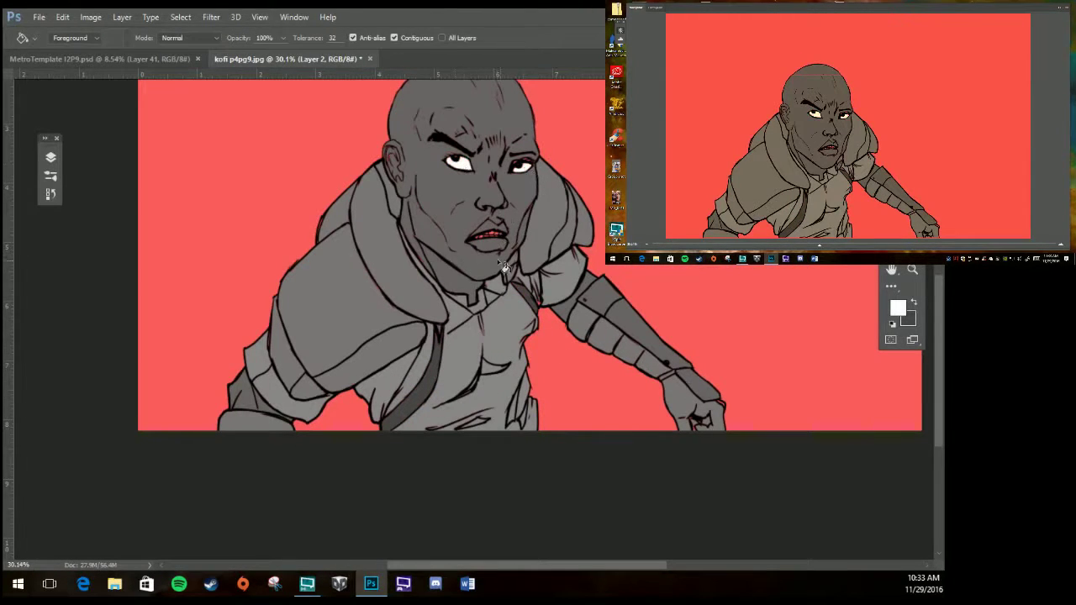
key("z")
left_click_drag(502, 235, 580, 237)
key("g")
Fill the five red teeth white, then view the whole figure.
left_click(412, 195)
left_click(508, 205)
left_click(298, 233)
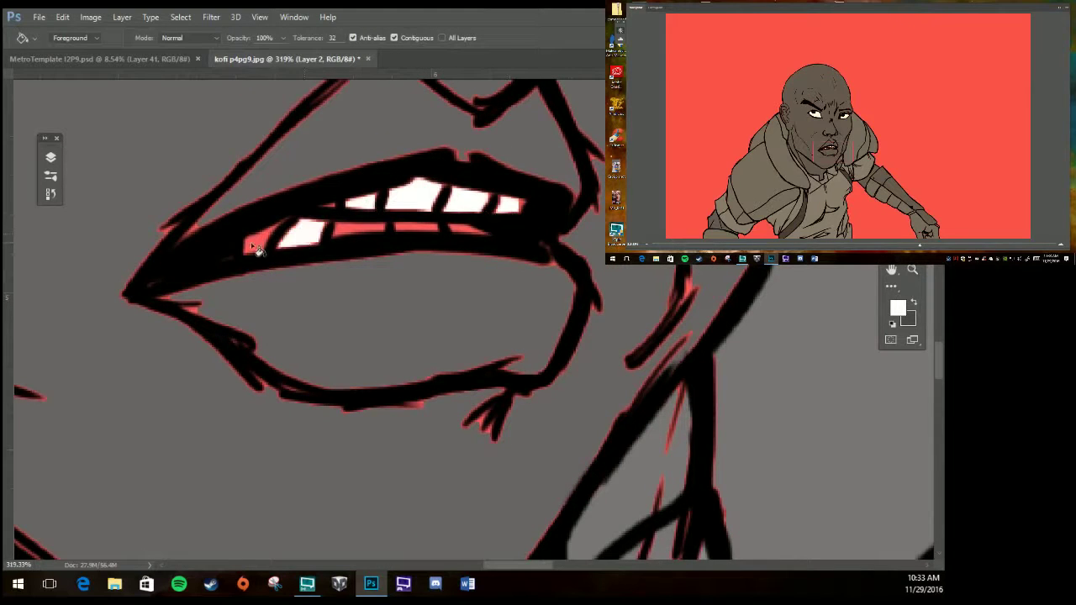
left_click(256, 243)
left_click(461, 231)
key("z")
key("ctrl+0")
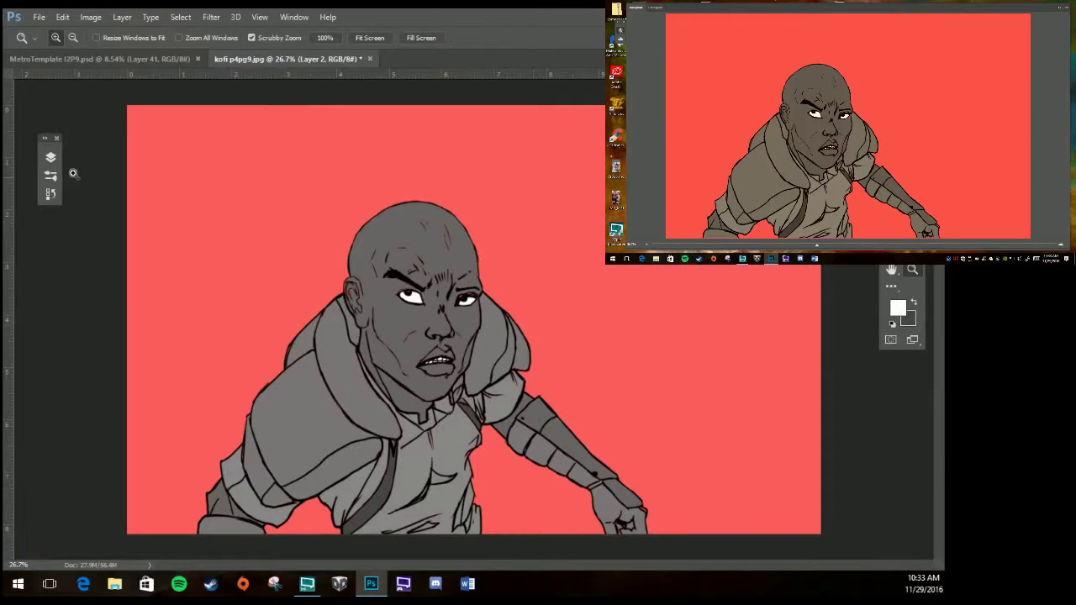
Set the shading layer's blend mode to Multiply.
left_click(51, 157)
left_click(109, 190)
left_click(97, 223)
left_click(193, 152)
Sample a dark grey and fill shoulder pad, neck and forearm shadows.
key("i")
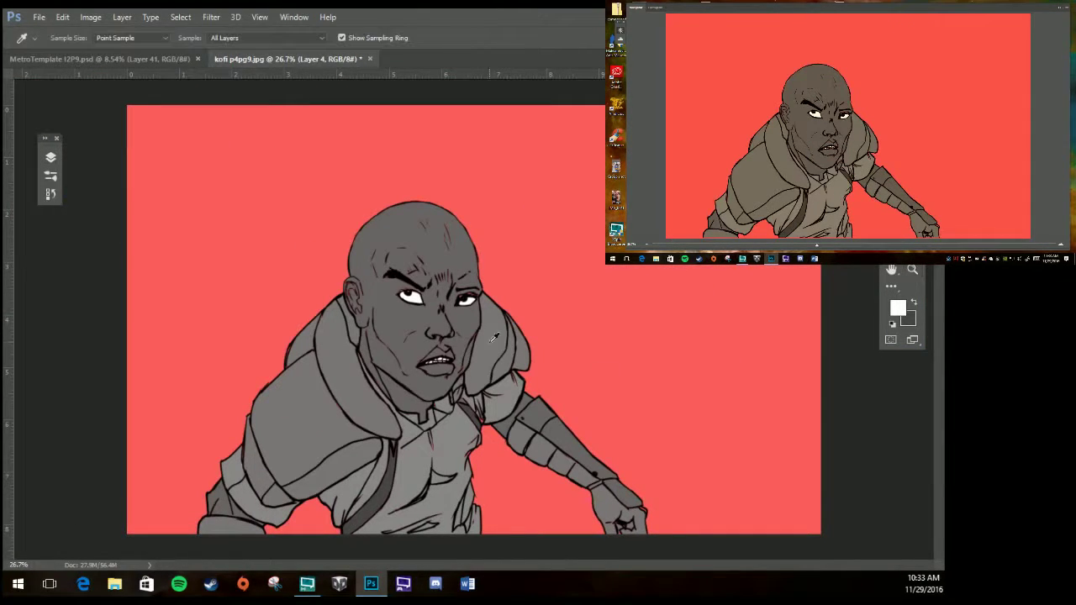
left_click(513, 353)
key("g")
key("ctrl+z")
left_click(496, 353)
left_click(352, 323)
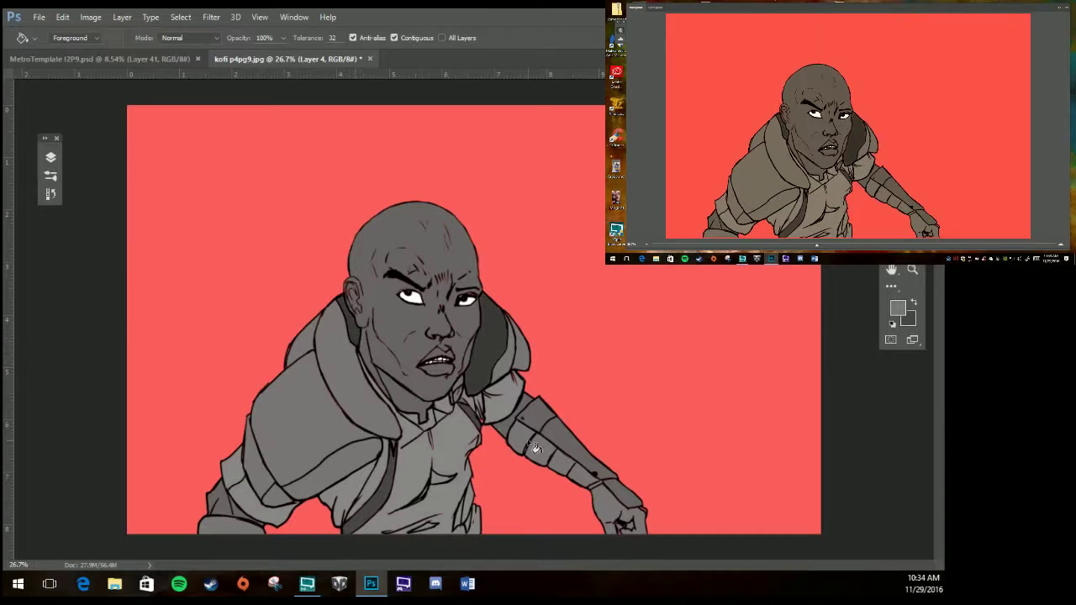
left_click(336, 462)
left_click(282, 500)
Check the shading without line art, then add neck and lower-left armour shadows.
left_click(50, 157)
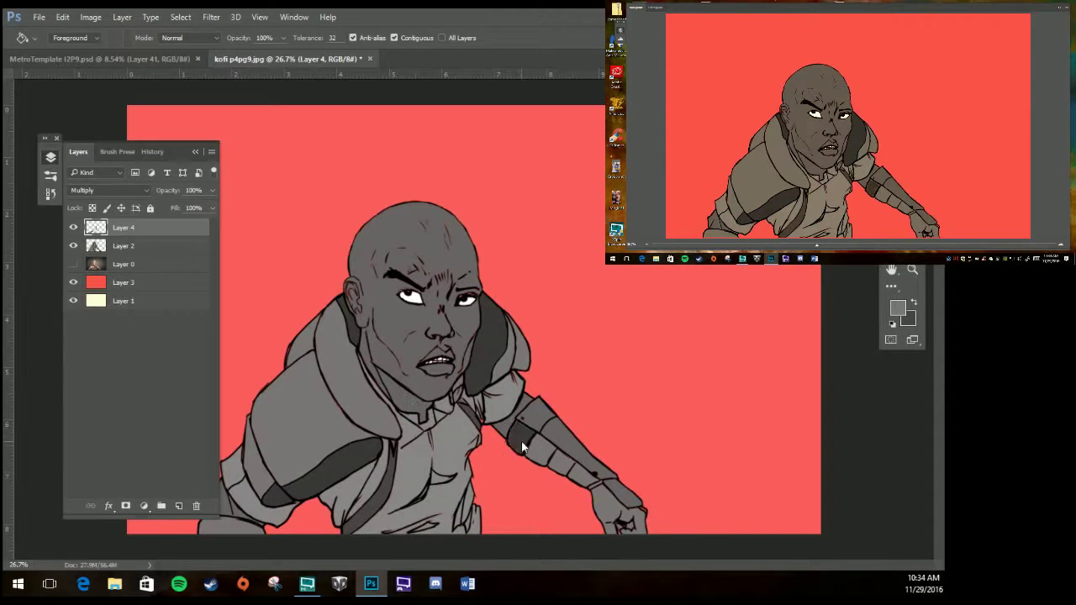
left_click(73, 245)
left_click(73, 245)
left_click(73, 246)
key("i")
key("g")
left_click(403, 395)
left_click(513, 416)
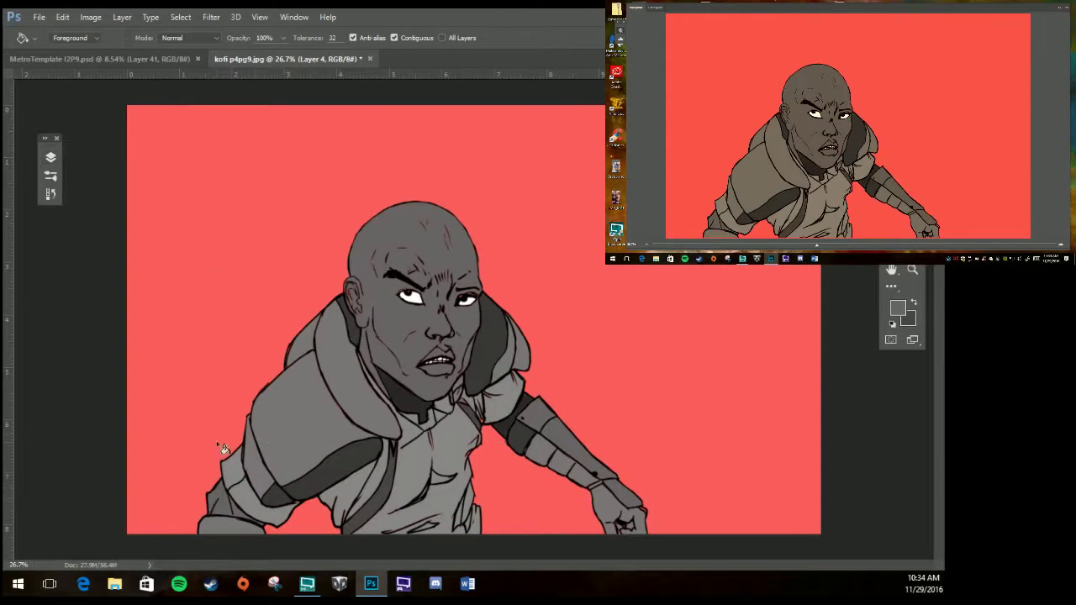
left_click(231, 509)
Darken more lower-left armour and the forearm armour band in dark grey.
left_click(50, 157)
left_click(73, 245)
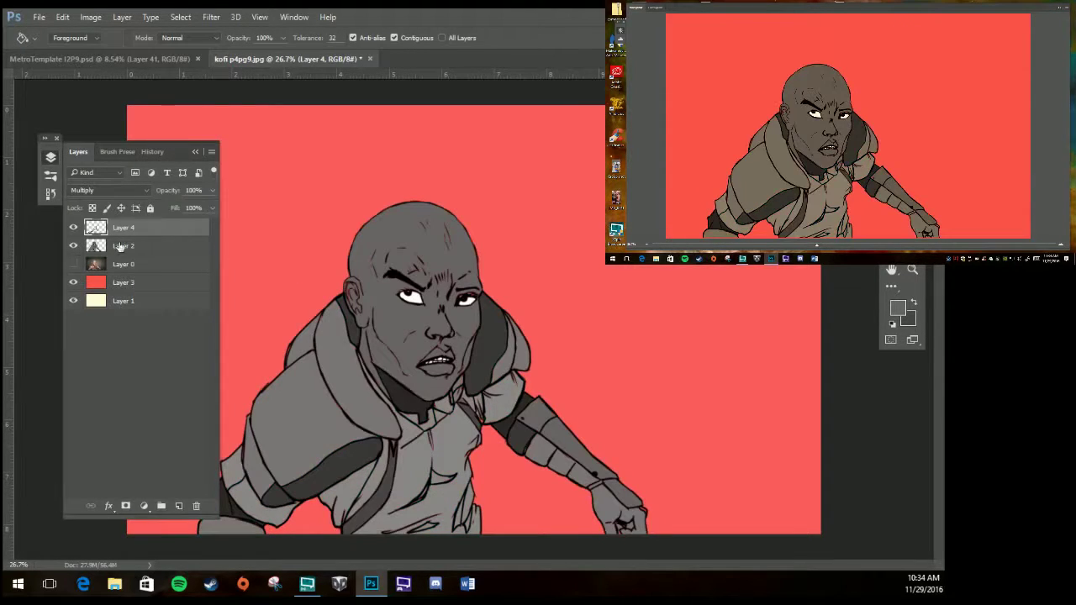
key("i")
key("g")
left_click(236, 527)
key("i")
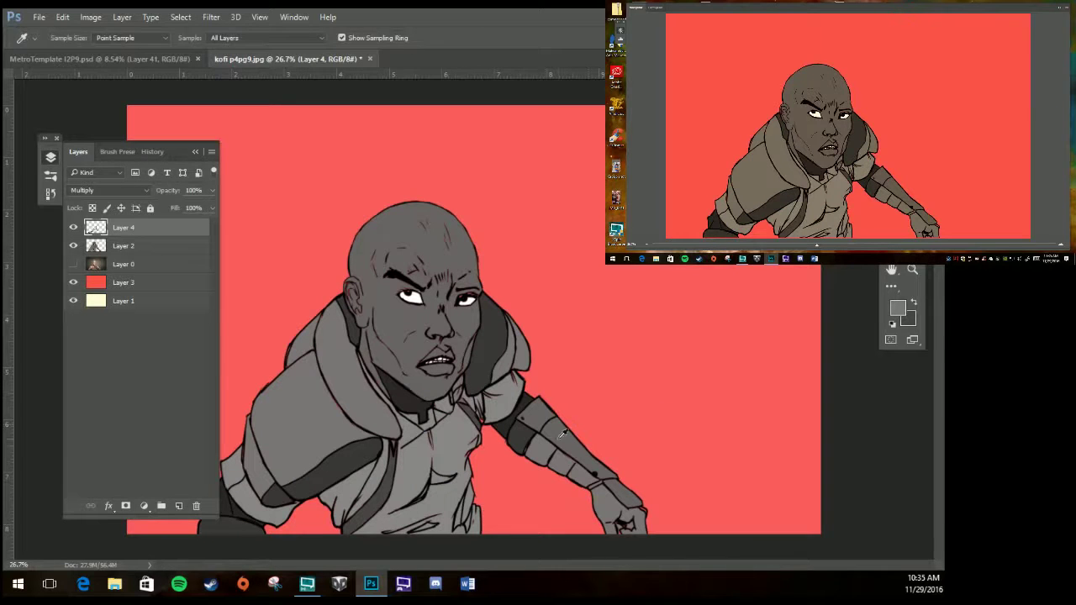
left_click(563, 433)
key("g")
left_click(542, 419)
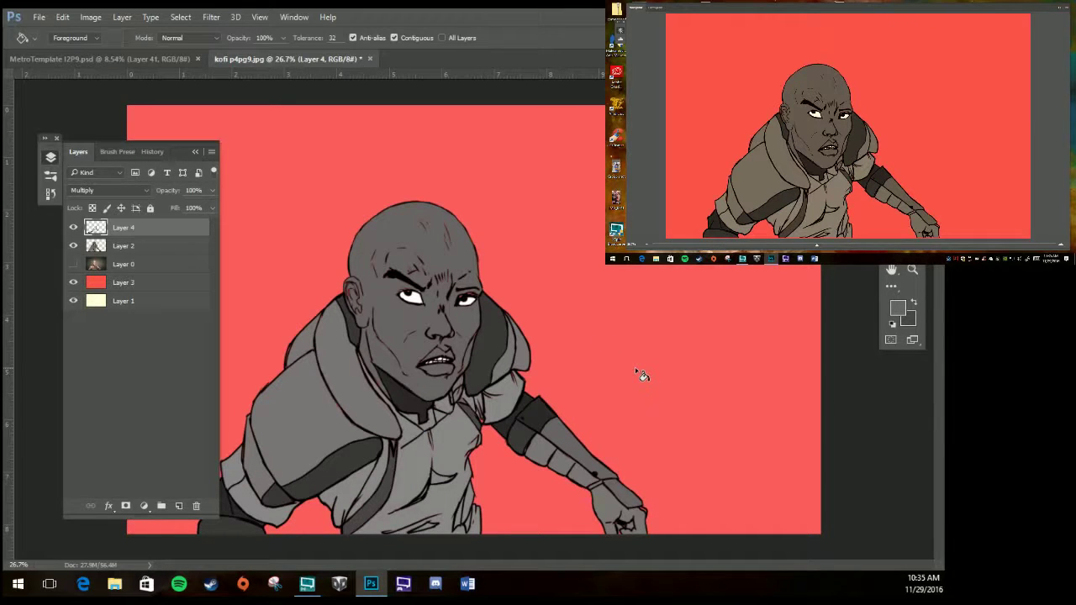
left_click(73, 245)
left_click(73, 245)
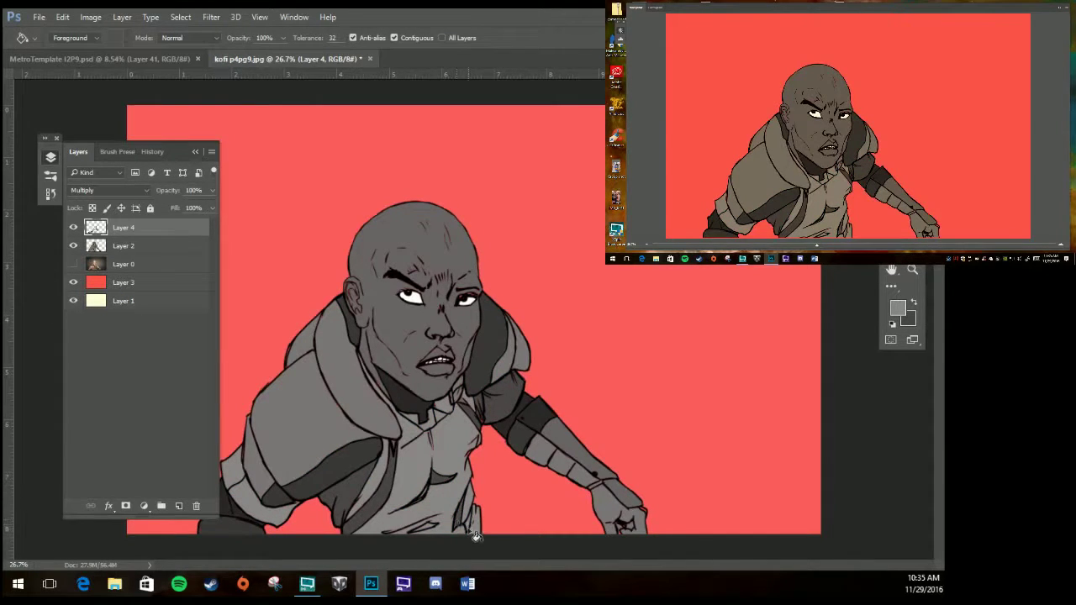
mouse_move(448, 515)
left_mouse_down()
mouse_move(475, 462)
mouse_move(567, 463)
left_mouse_up()
Undo a chest fill that flooded the canvas and add a new layer above the shading.
key("g")
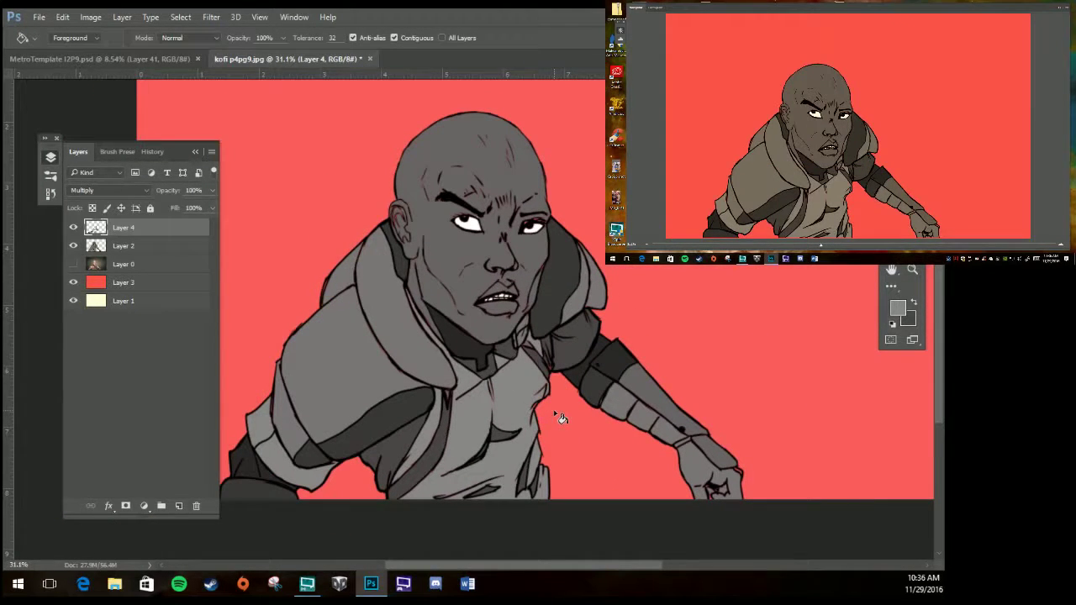
left_click(562, 418)
key("ctrl+z")
left_click_drag(542, 367, 607, 365)
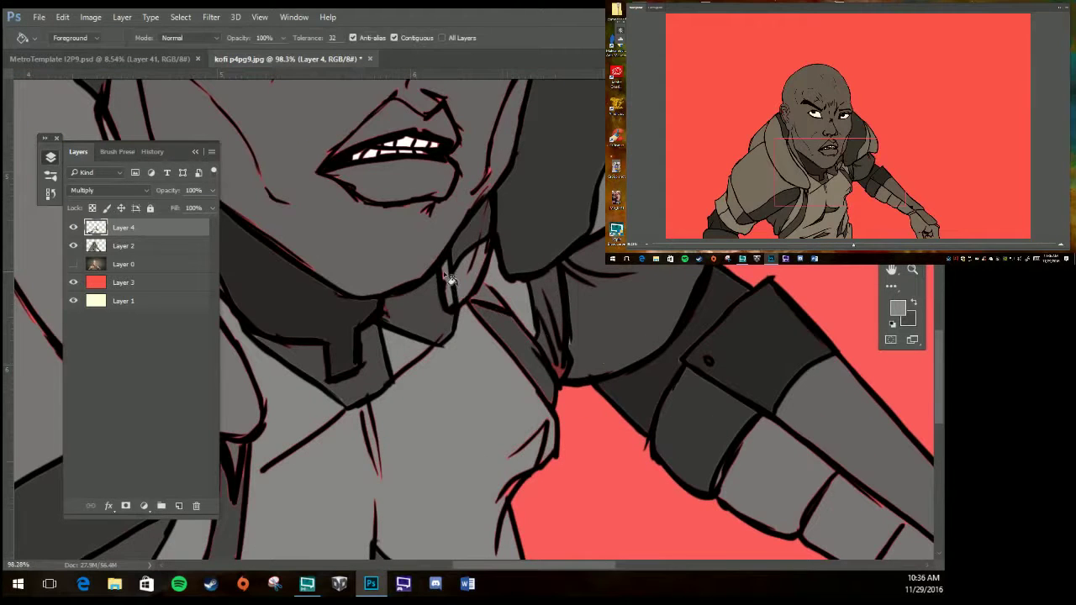
key("z")
left_click_drag(519, 354, 501, 354)
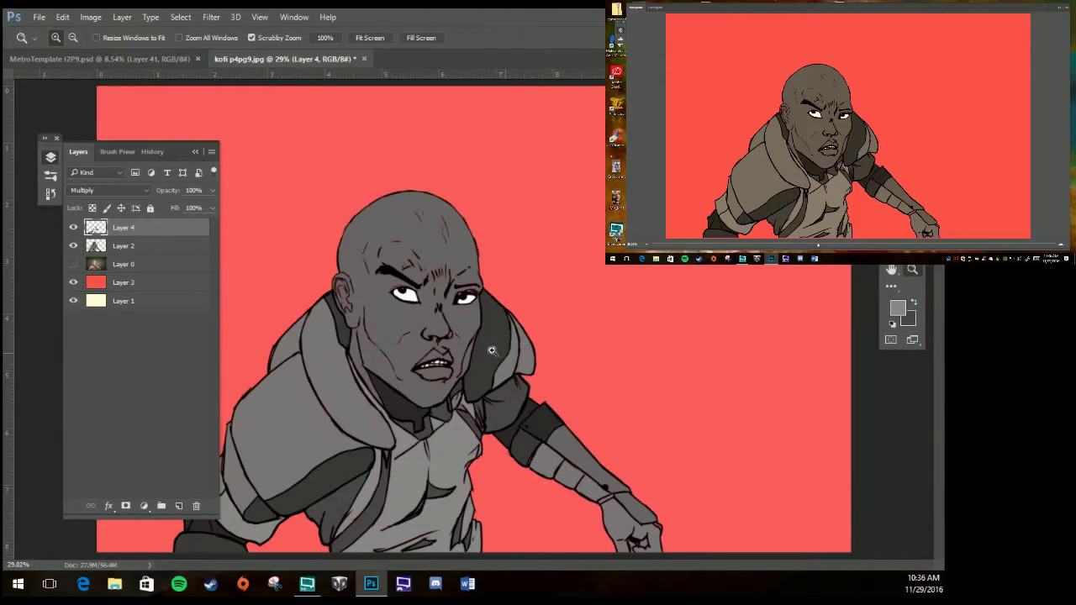
left_click(151, 247)
left_click(168, 266)
key("ctrl+shift+alt+n")
Touch up the shading with brush and eraser, then return to the Layers panel.
left_click(195, 151)
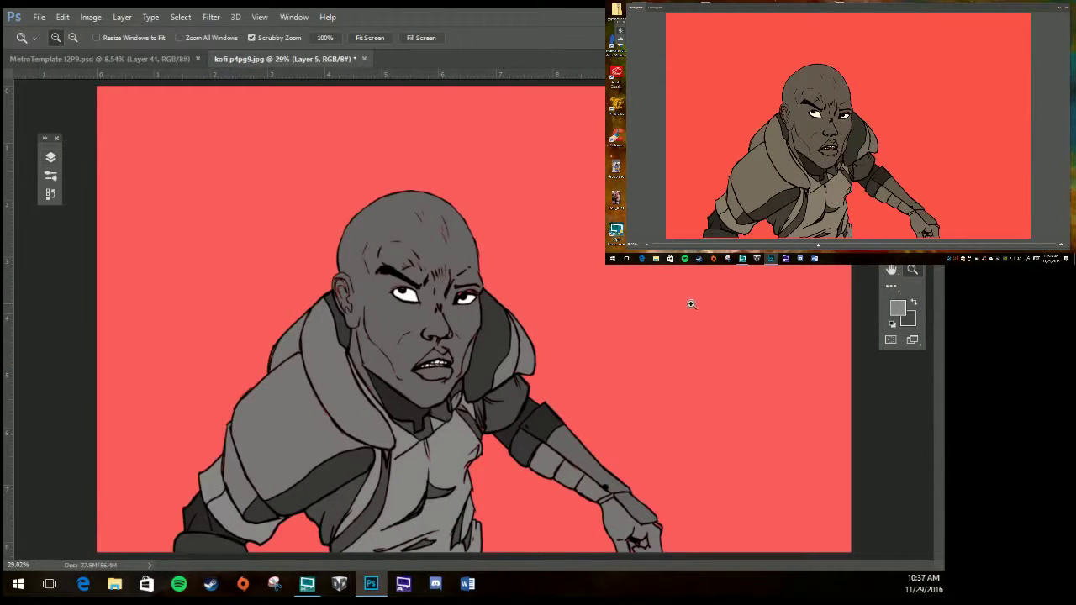
key("b")
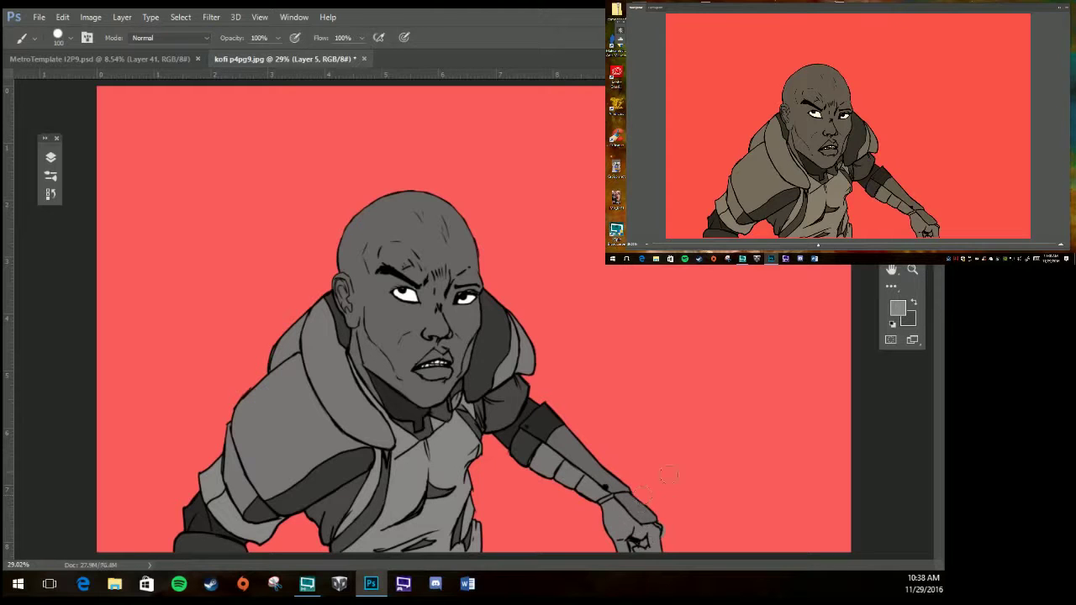
key("e")
key("b")
left_click(51, 157)
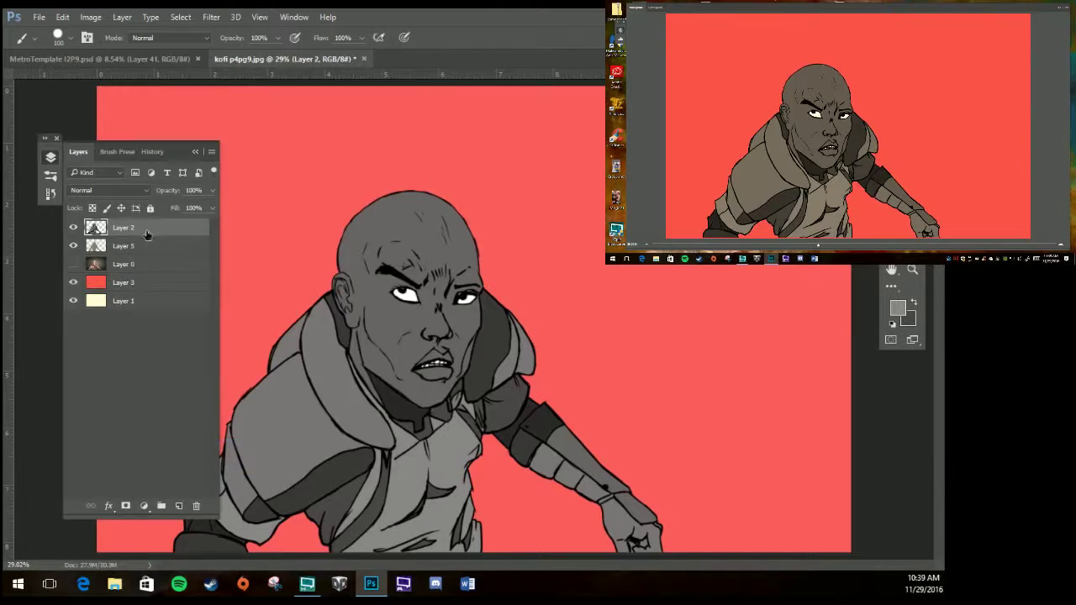
Hide the red background Layer 3 and drag the figure into MetroTemplate's bottom panel.
left_click(74, 264)
key("v")
left_click_drag(362, 275, 584, 458)
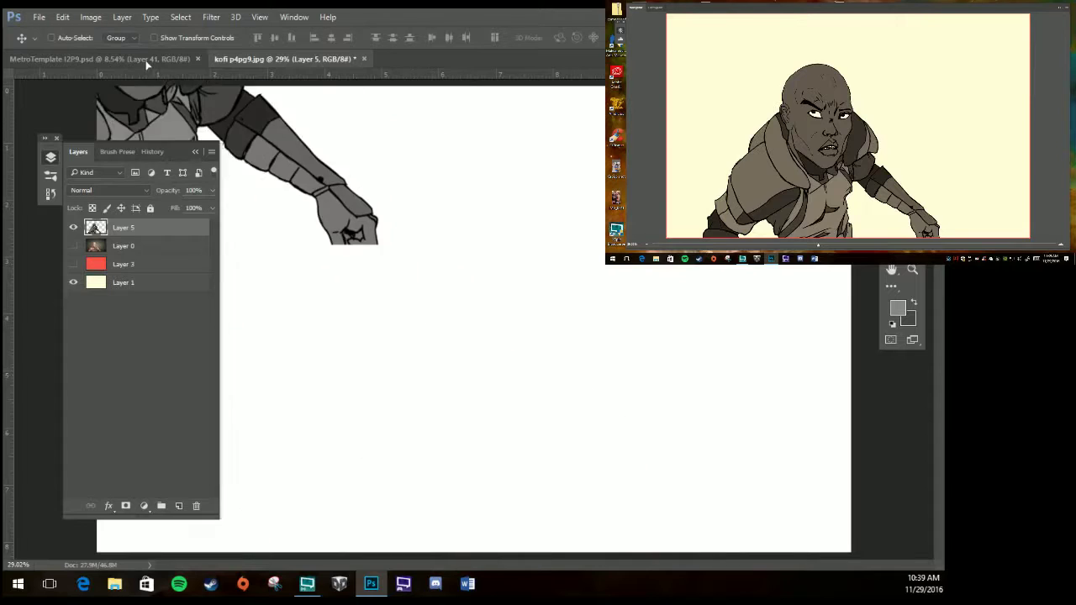
Enlarge the pasted figure to about 142% and hide the rough sketch Layer 39.
key("ctrl+t")
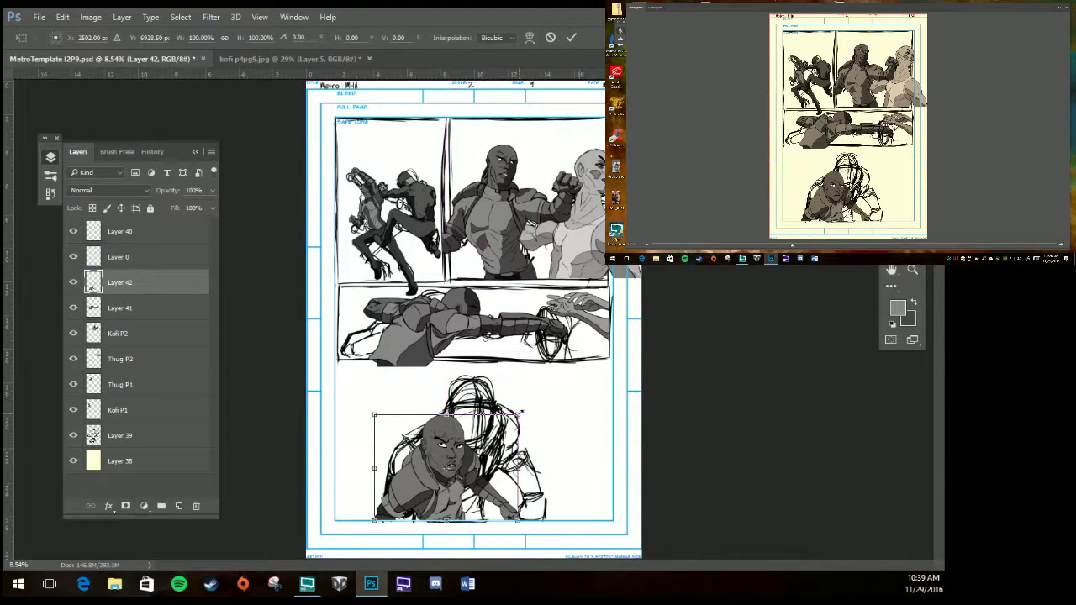
mouse_move(578, 420)
left_mouse_down()
mouse_move(589, 384)
mouse_move(578, 377)
left_mouse_up()
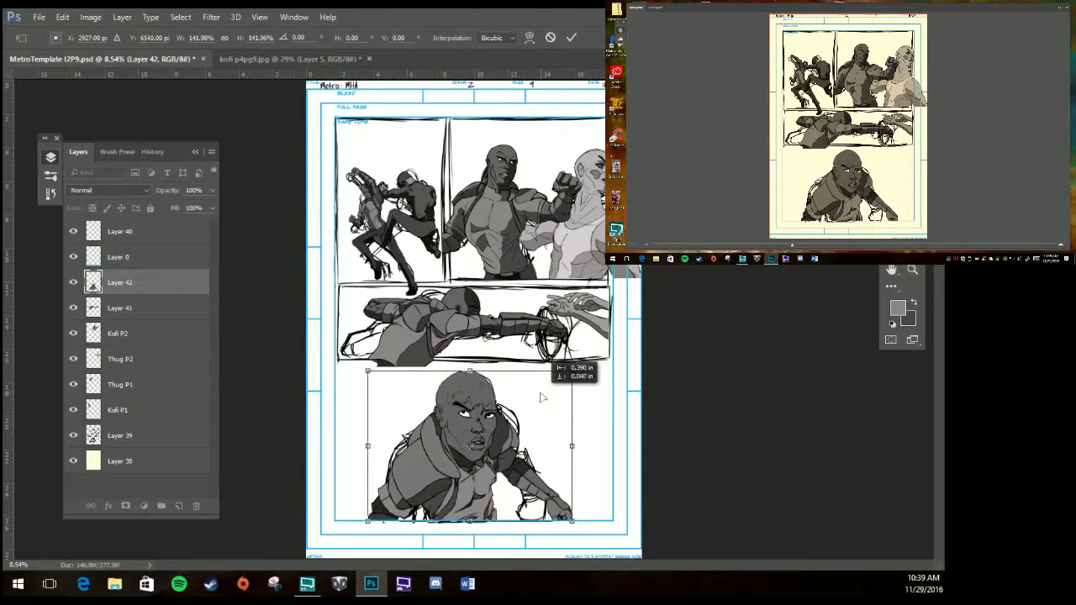
left_click(570, 37)
left_click(73, 436)
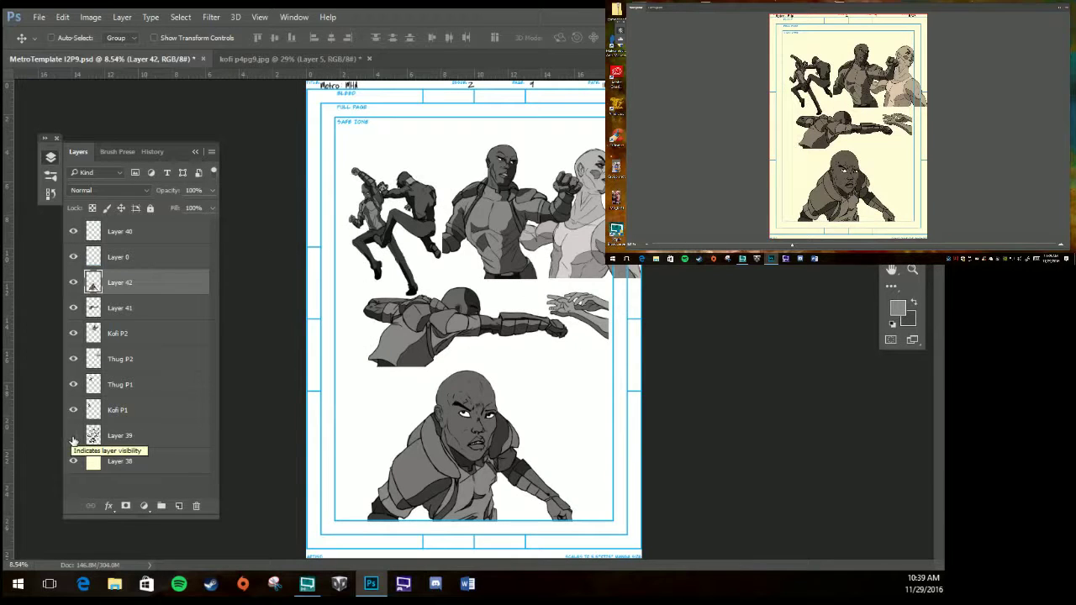